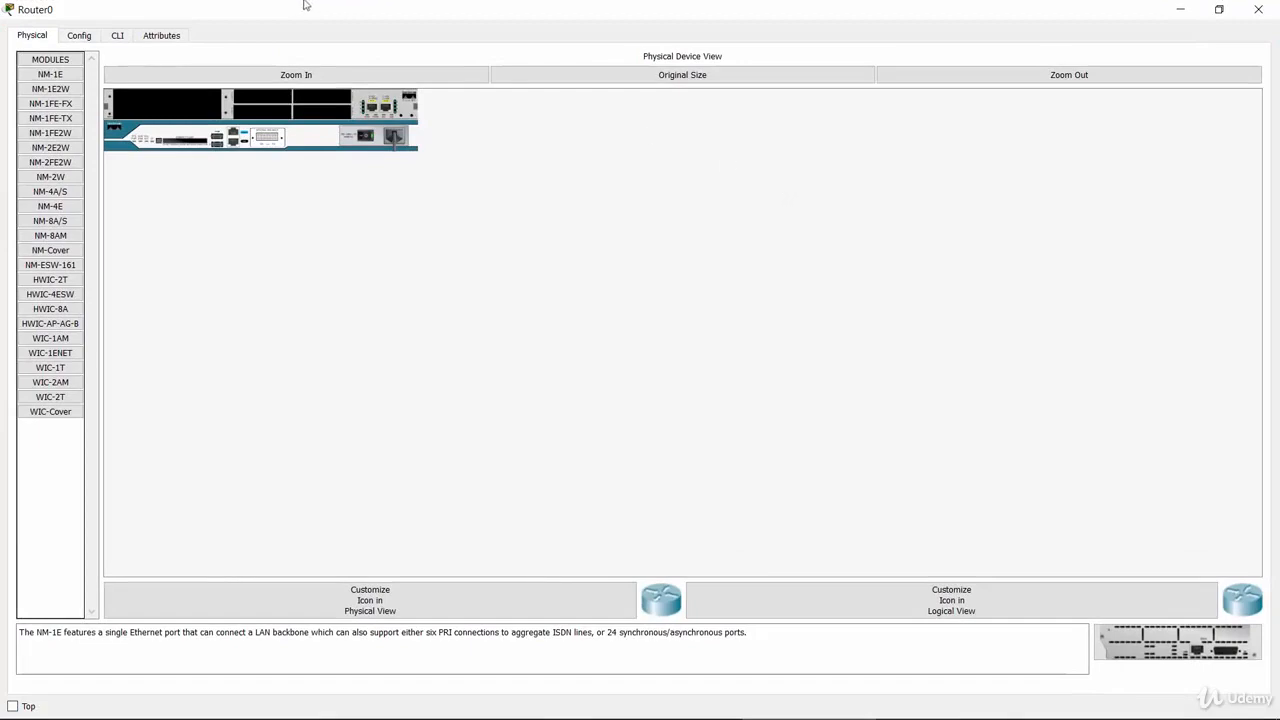
Open the command line interface of router R1 and bring up its user prompt
left_click(117, 37)
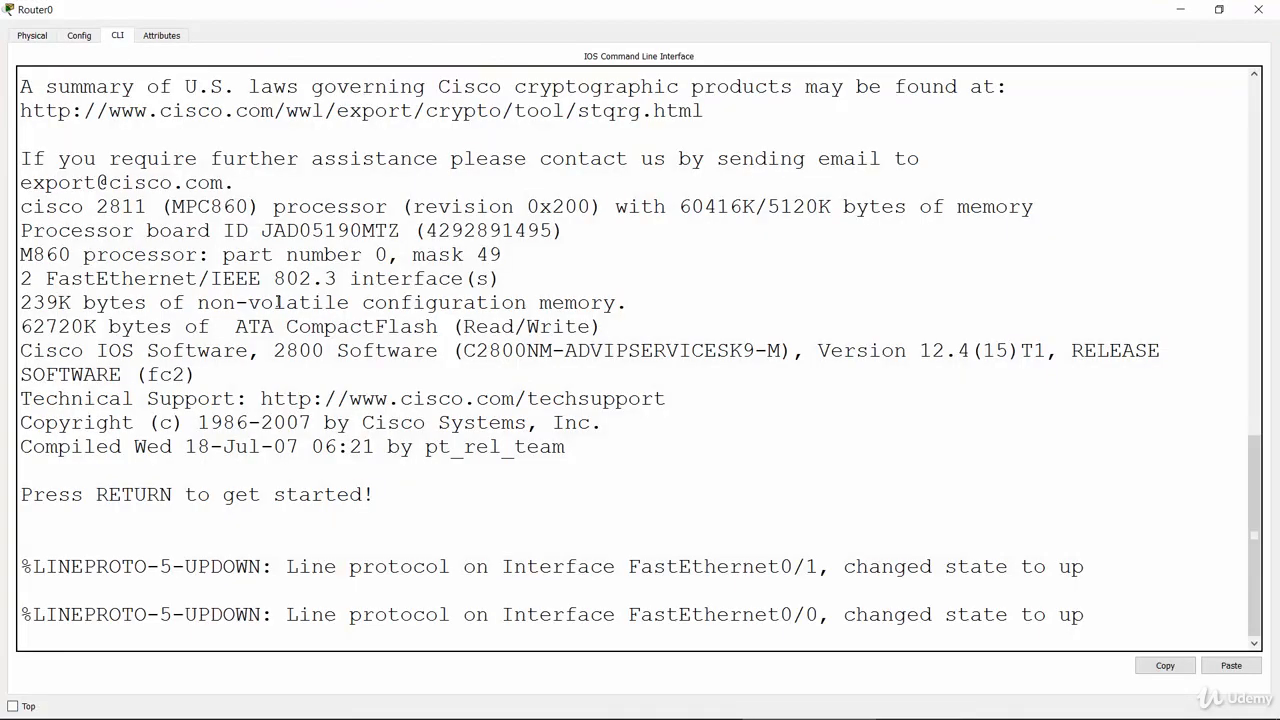
key("Return")
key("Return")
key("Return")
key("Return")
key("Return")
key("Return")
key("Return")
key("Return")
key("Return")
key("Return")
key("Return")
key("Return")
key("Return")
key("Return")
key("Return")
key("Return")
key("Return")
Enter privileged mode with enable, then global configuration mode with conf t
key("Return")
key("Return")
key("Return")
key("Return")
key("Return")
key("Return")
key("Return")
key("Return")
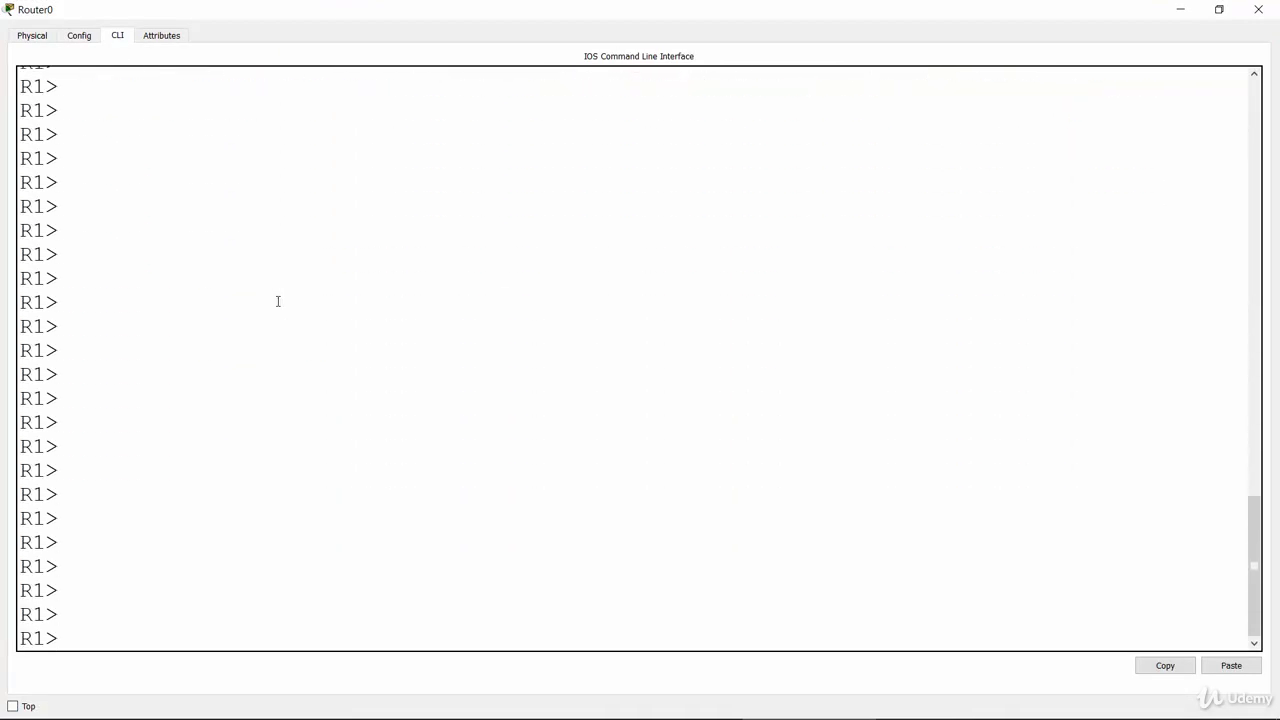
type("enable")
key("Return")
key("Return")
key("Return")
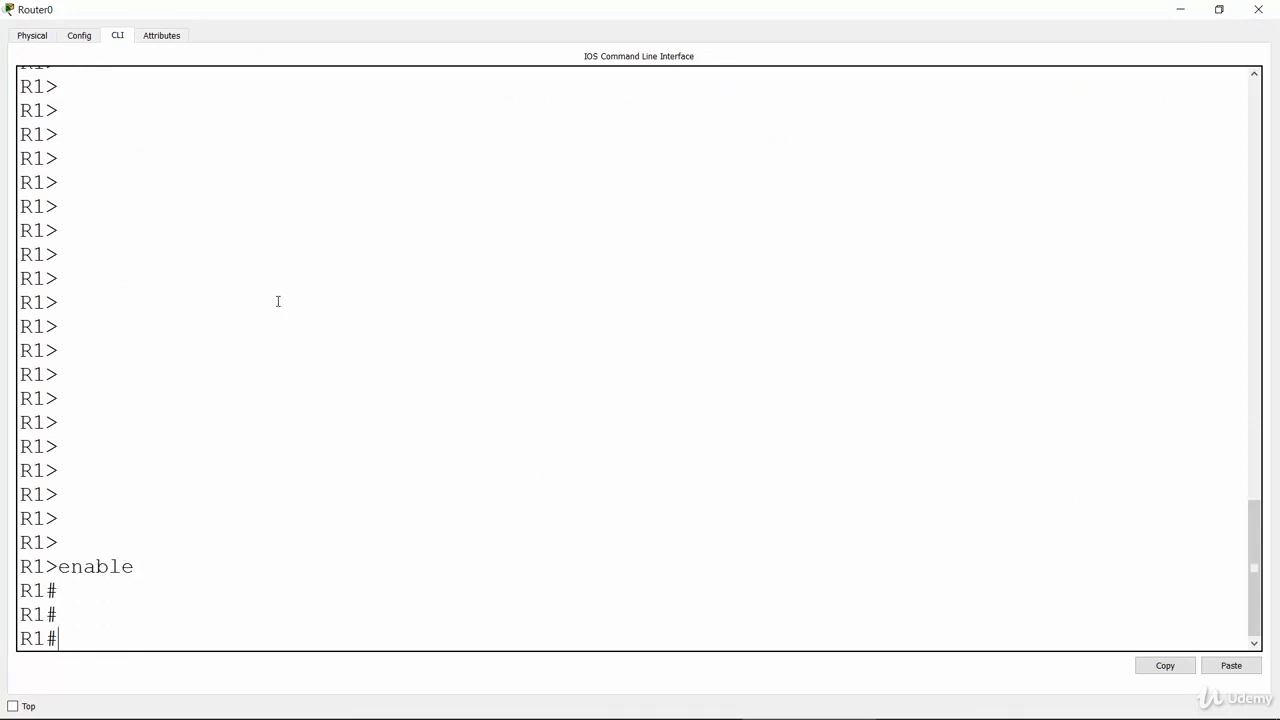
type("conf t")
key("Return")
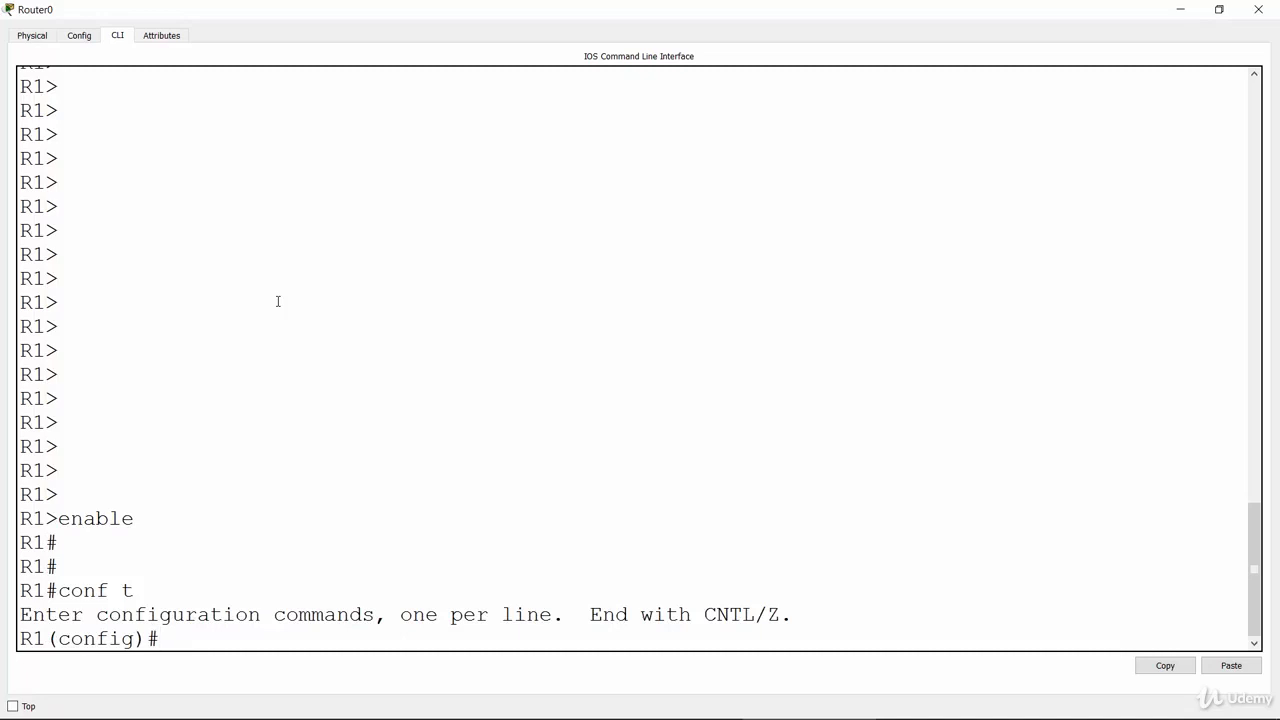
Start an access-list command with extended list number 100, using the inline help to list the number ranges and available actions
type("acce")
key("Tab")
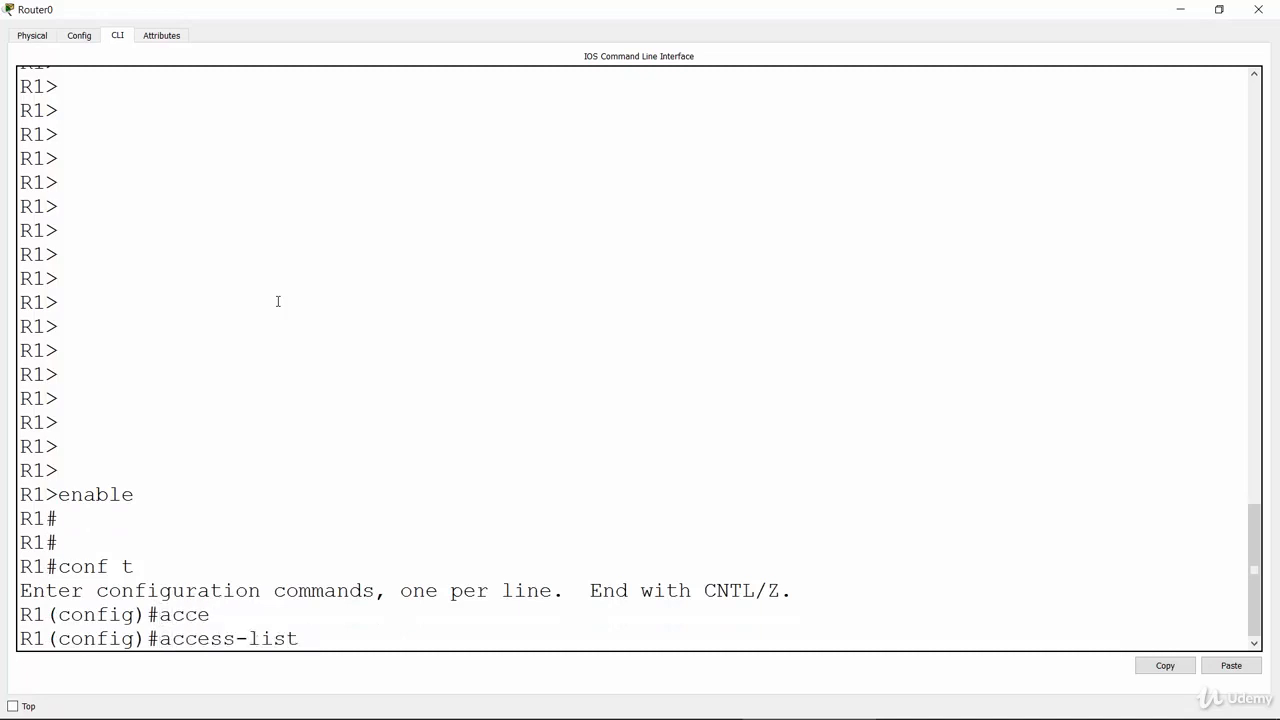
type("?")
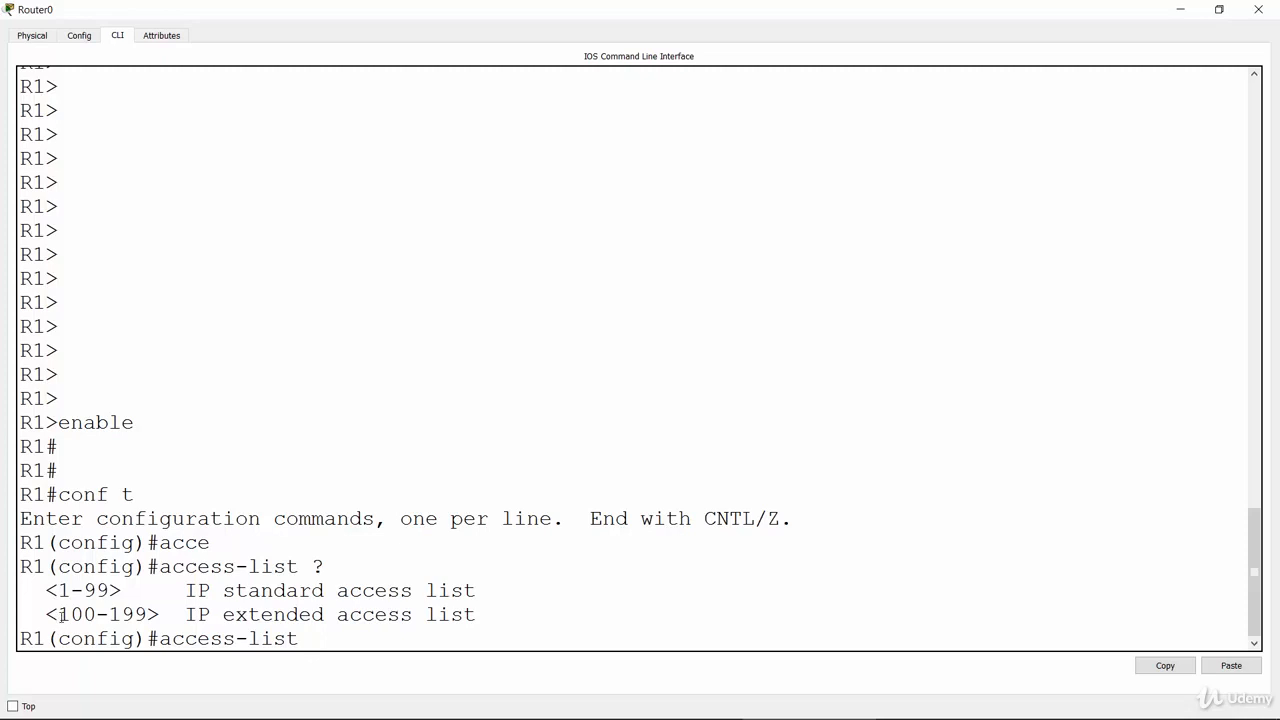
left_click_drag(61, 614, 145, 614)
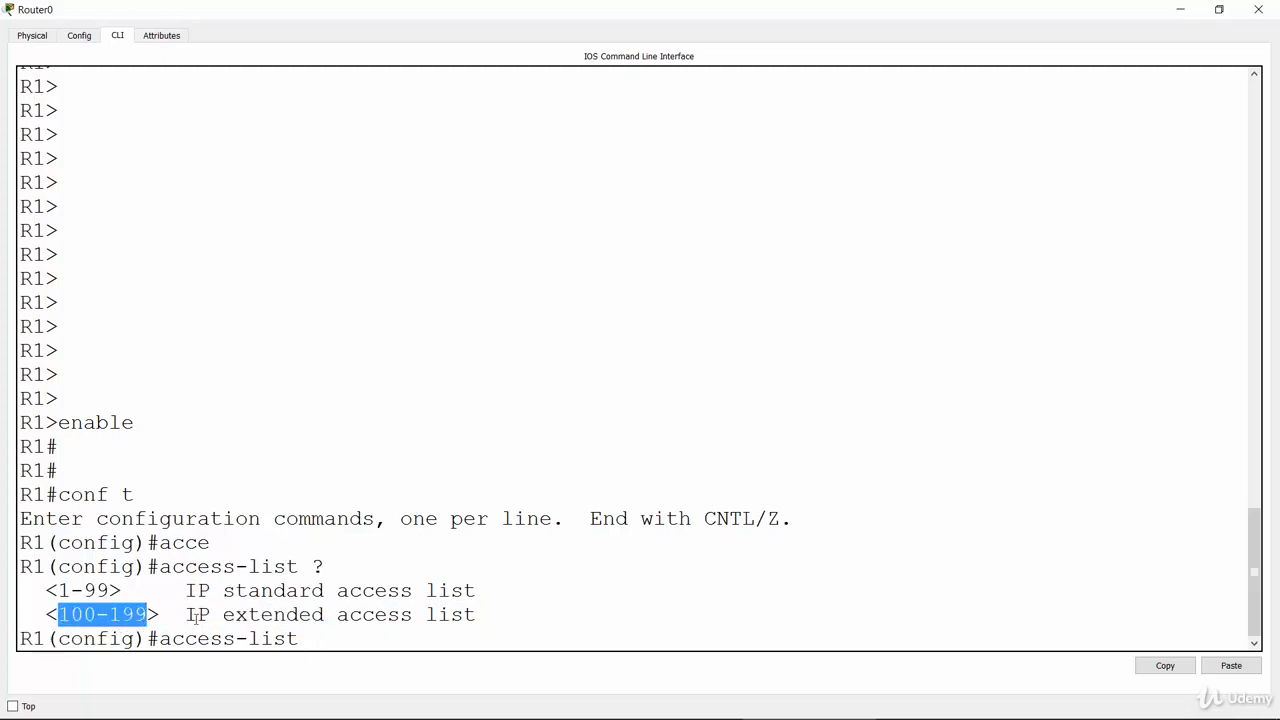
left_click(370, 641)
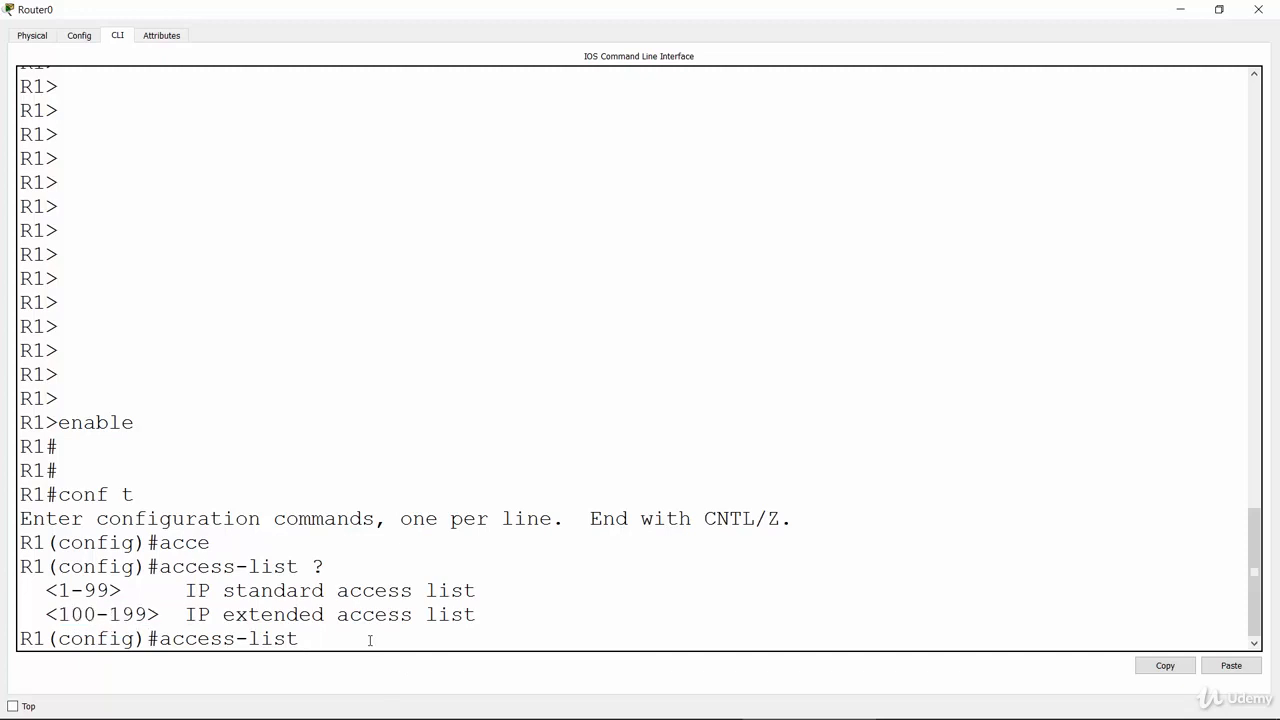
type("100 ?")
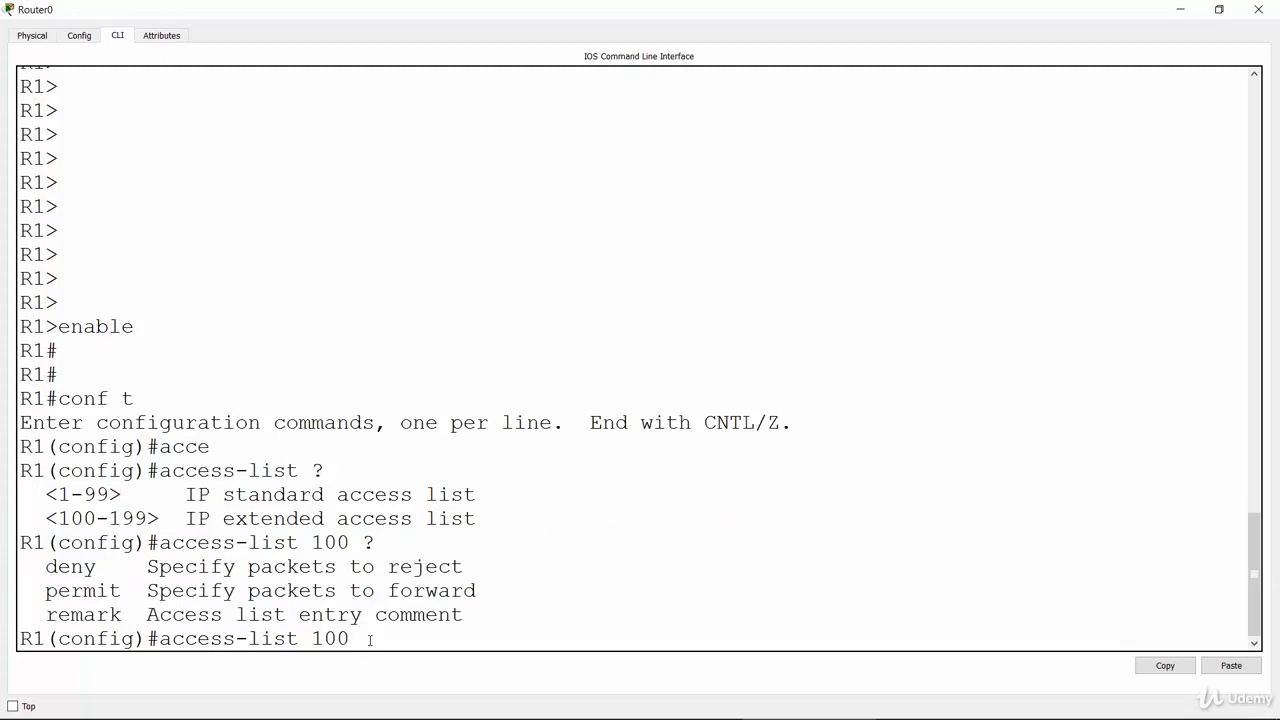
Extend the access-list 100 command with deny tcp, listing the protocol and source address options through inline help
type("deny ?")
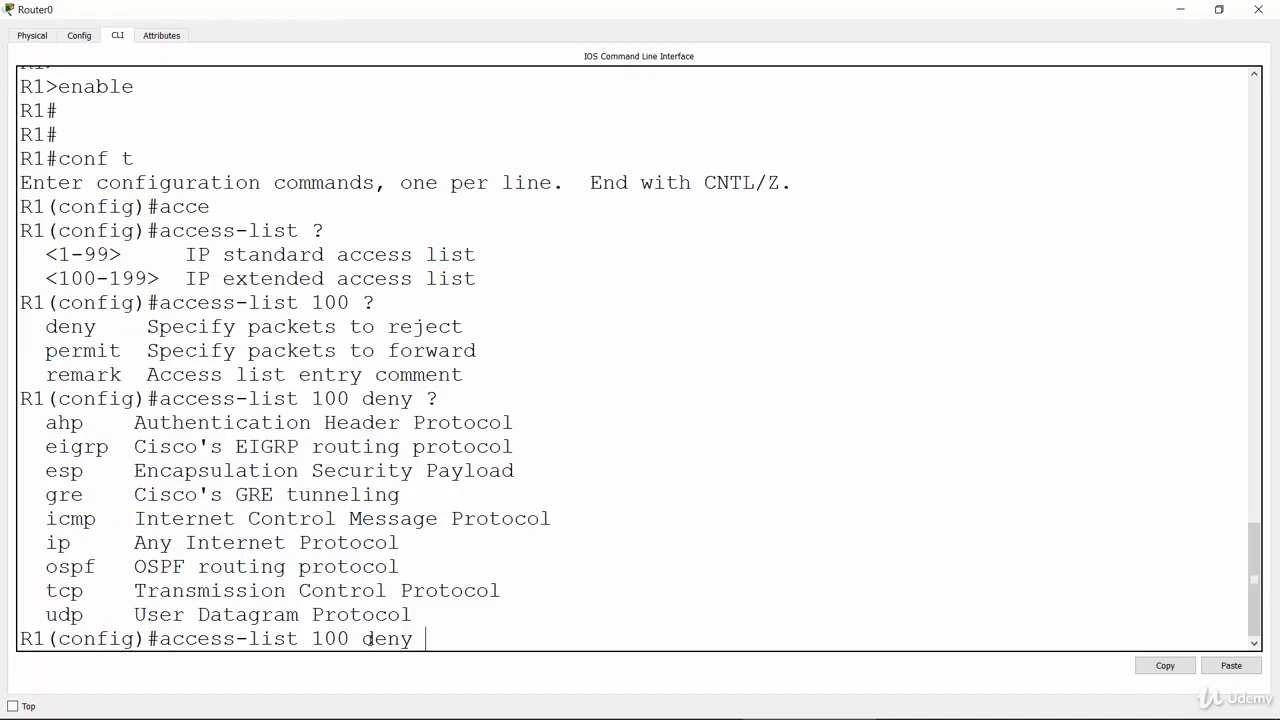
type("tcp ?")
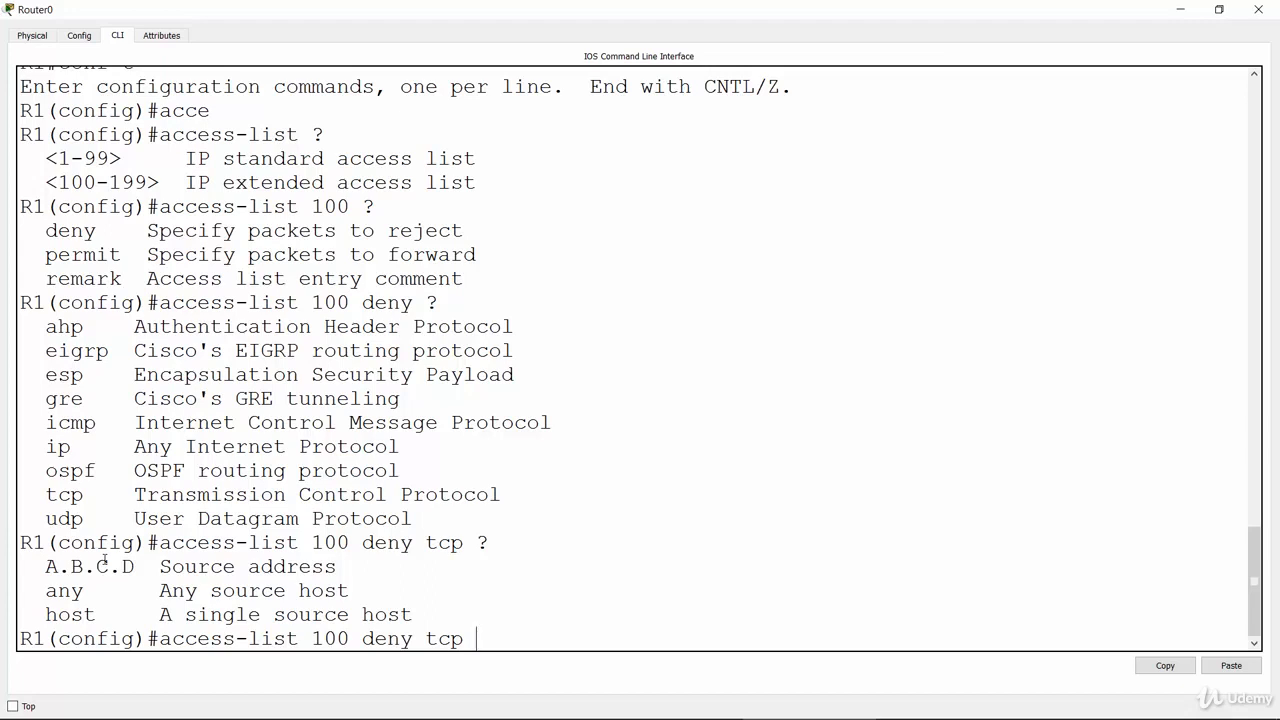
double_click(73, 614)
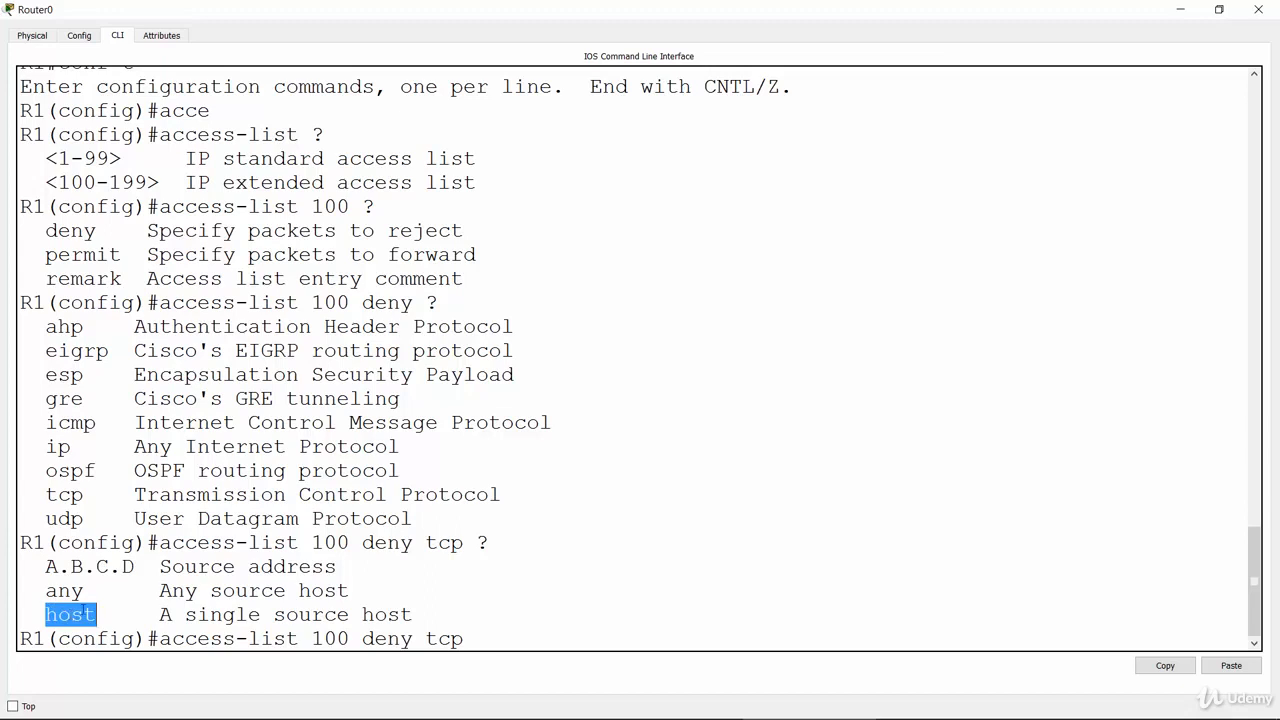
left_click(481, 638)
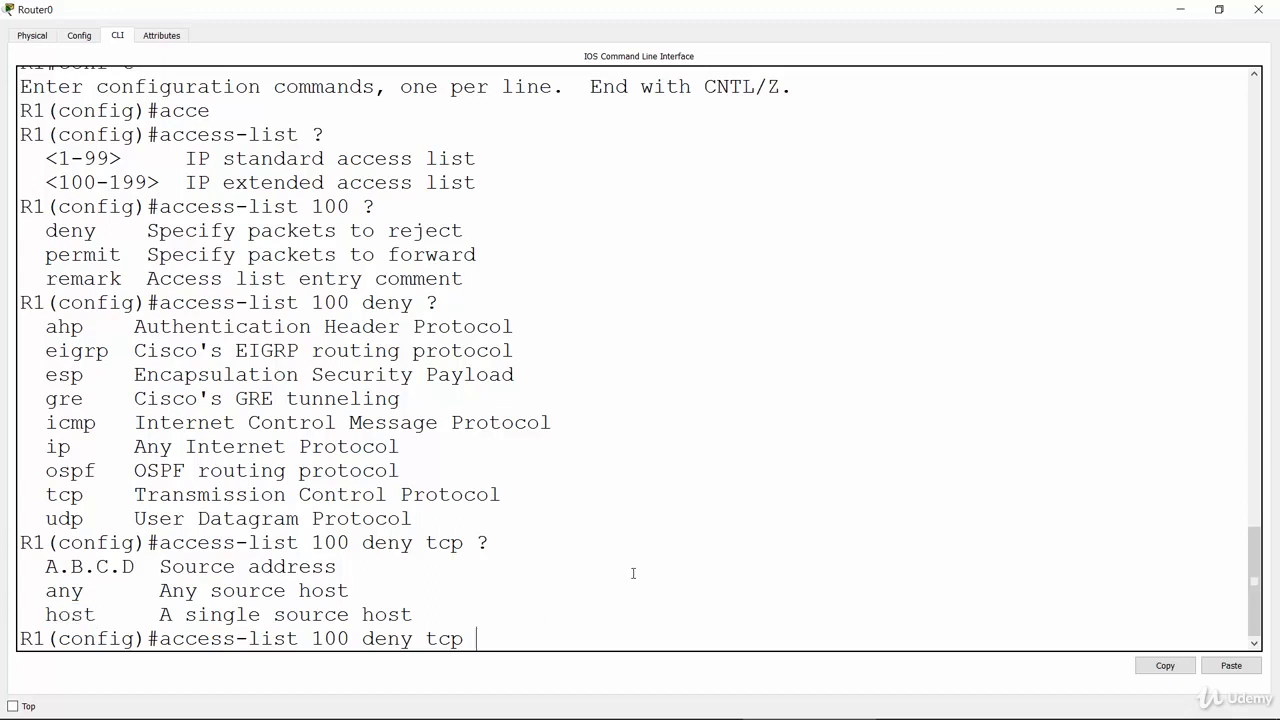
Add host 10.41.1.5 as the source after checking PC1's address on the lab slide, and list the options that can follow
type("host")
key("alt+Tab")
left_click(901, 315)
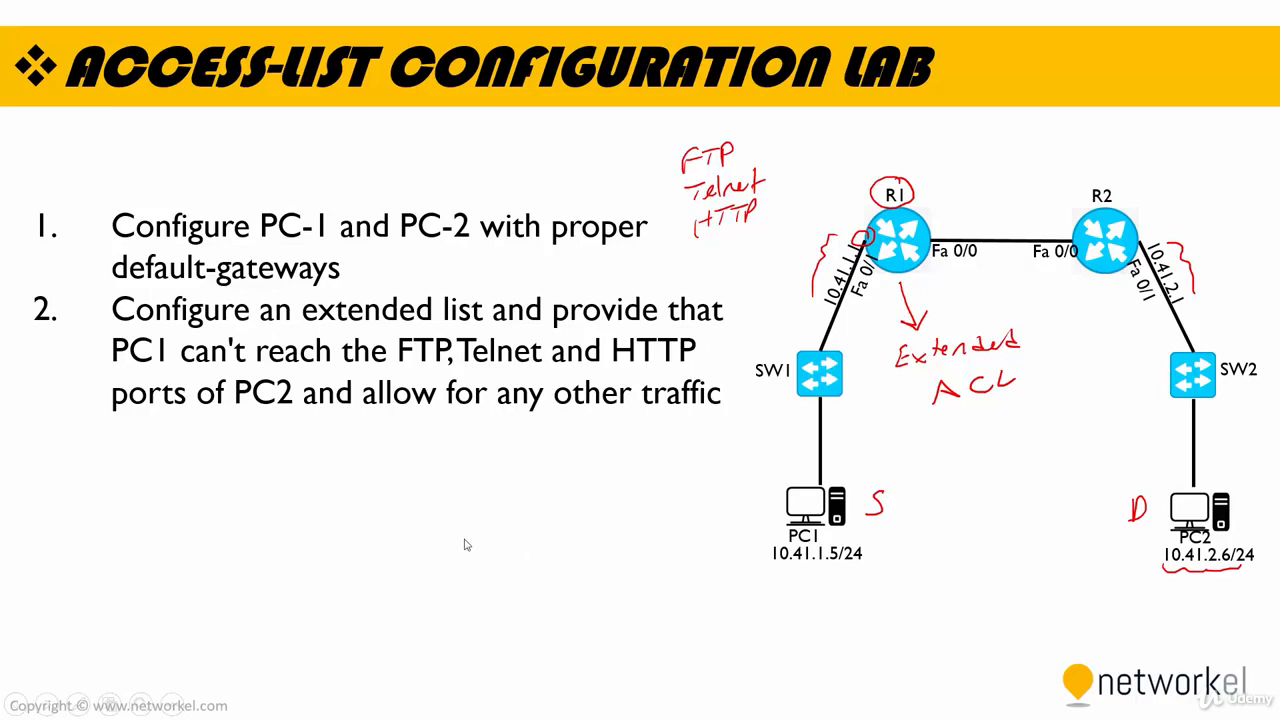
key("alt+Tab")
left_click(550, 323)
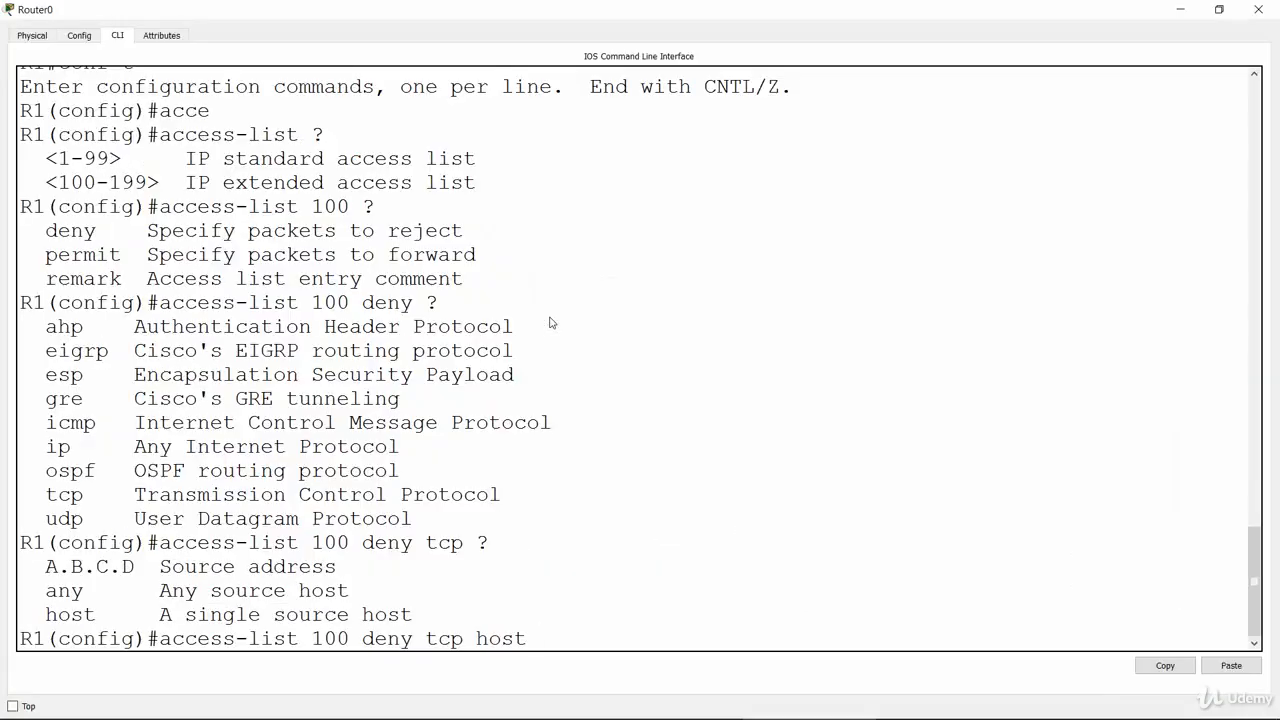
type("10.41.1.5 ?")
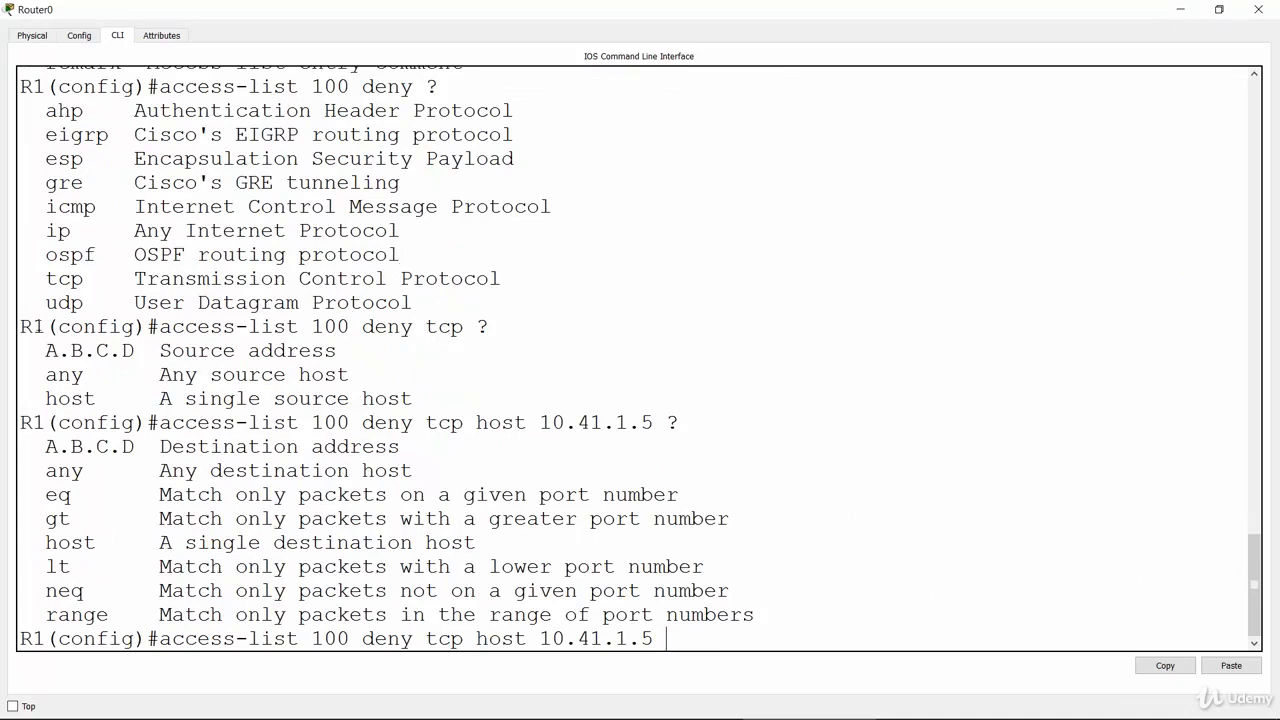
Add host 10.41.2.6 as the destination after checking PC2's address on the lab slide, and list the options that can follow
left_click_drag(43, 446, 413, 447)
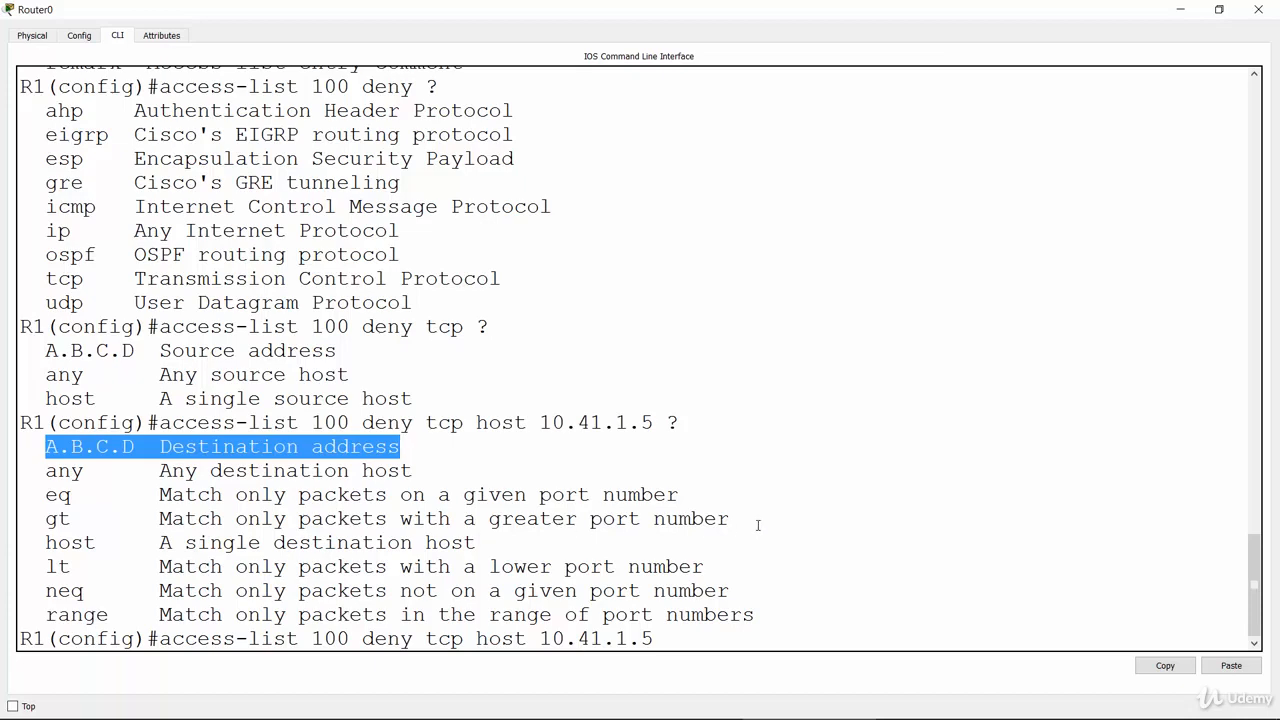
key("alt+Tab")
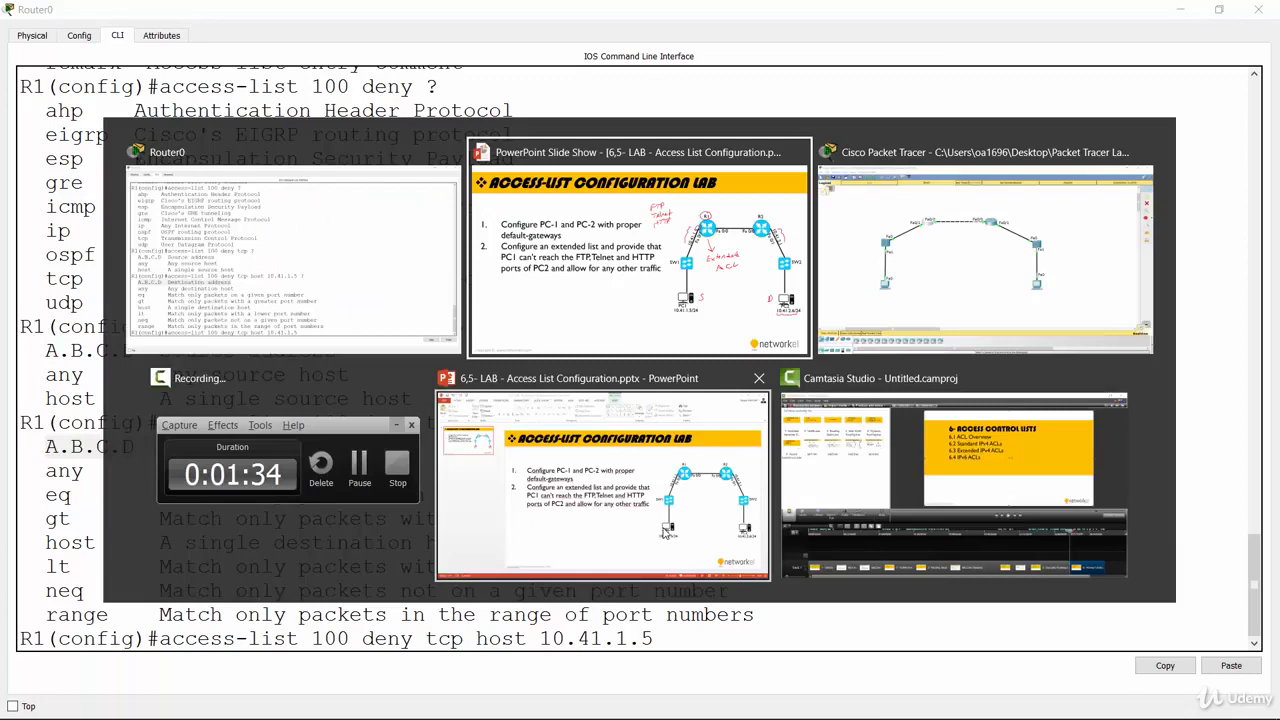
left_click(672, 330)
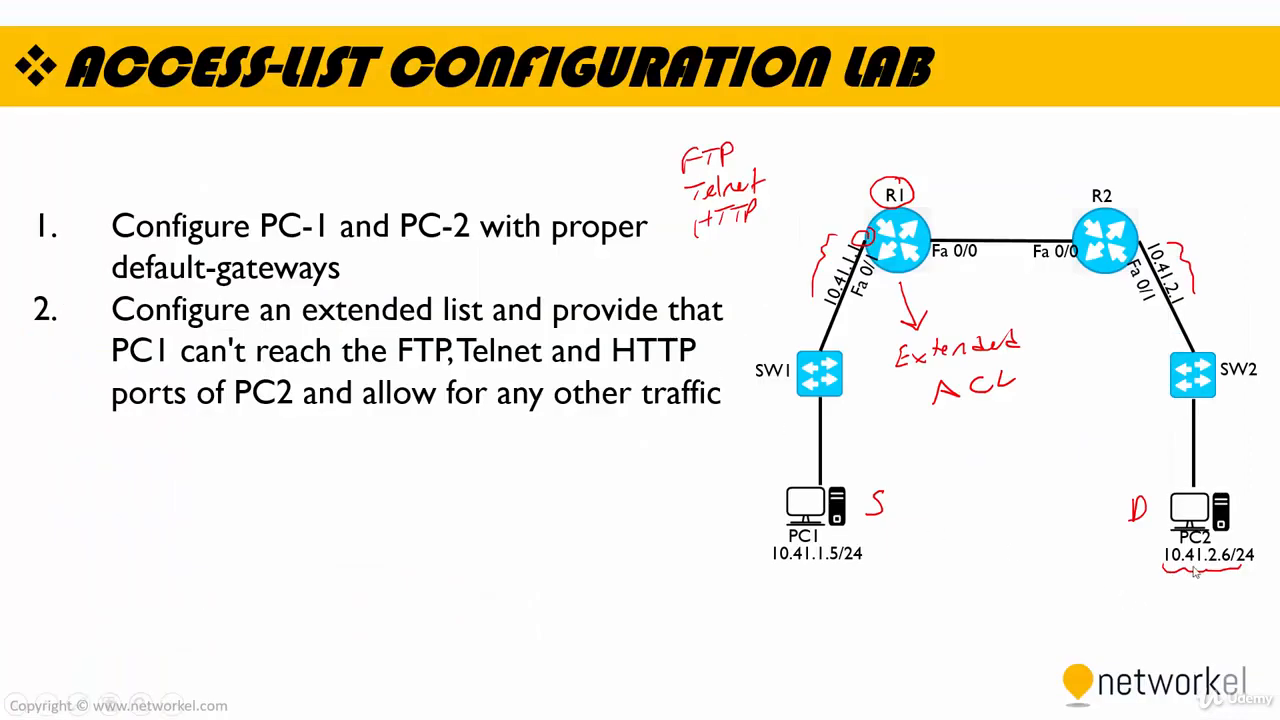
key("alt+Tab")
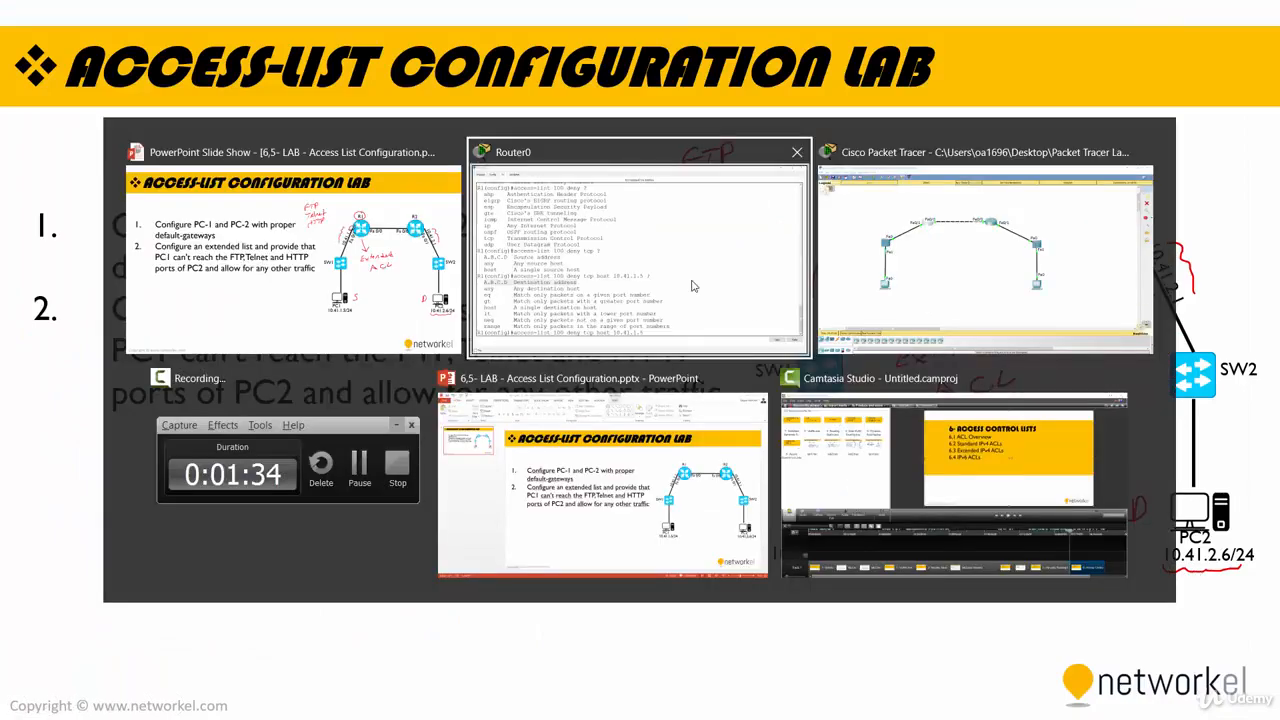
left_click(661, 286)
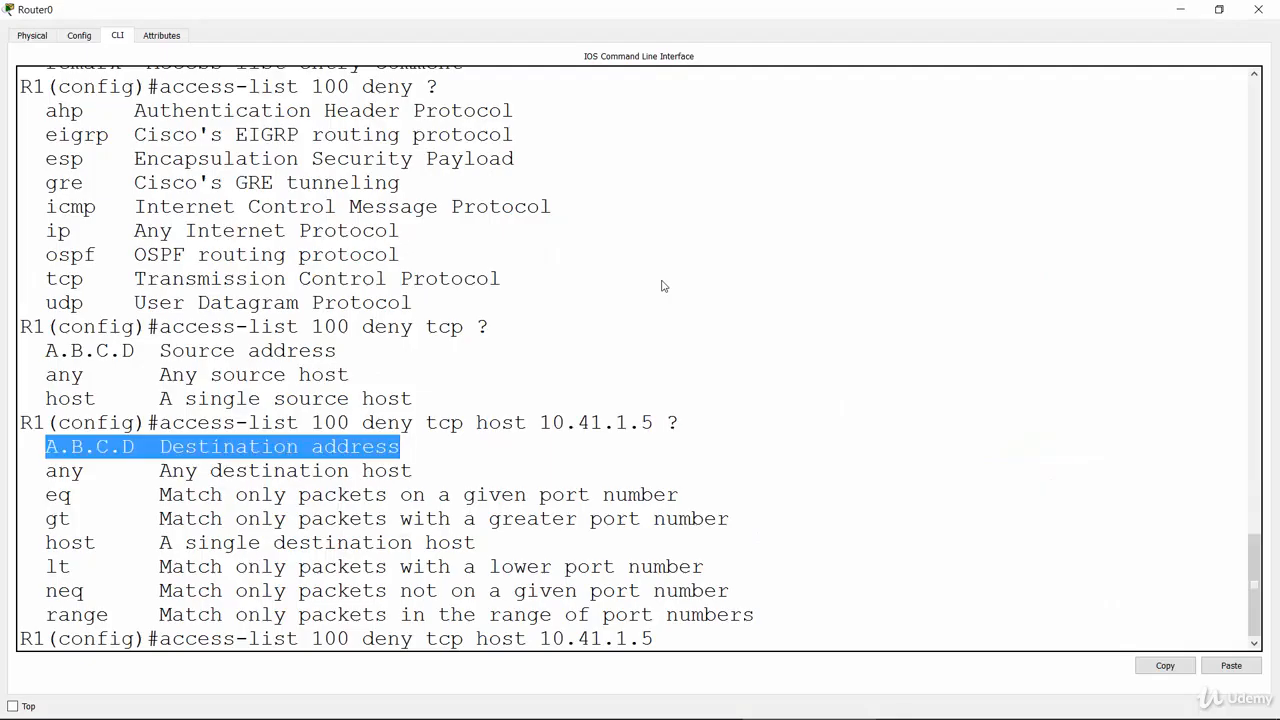
left_click(710, 497)
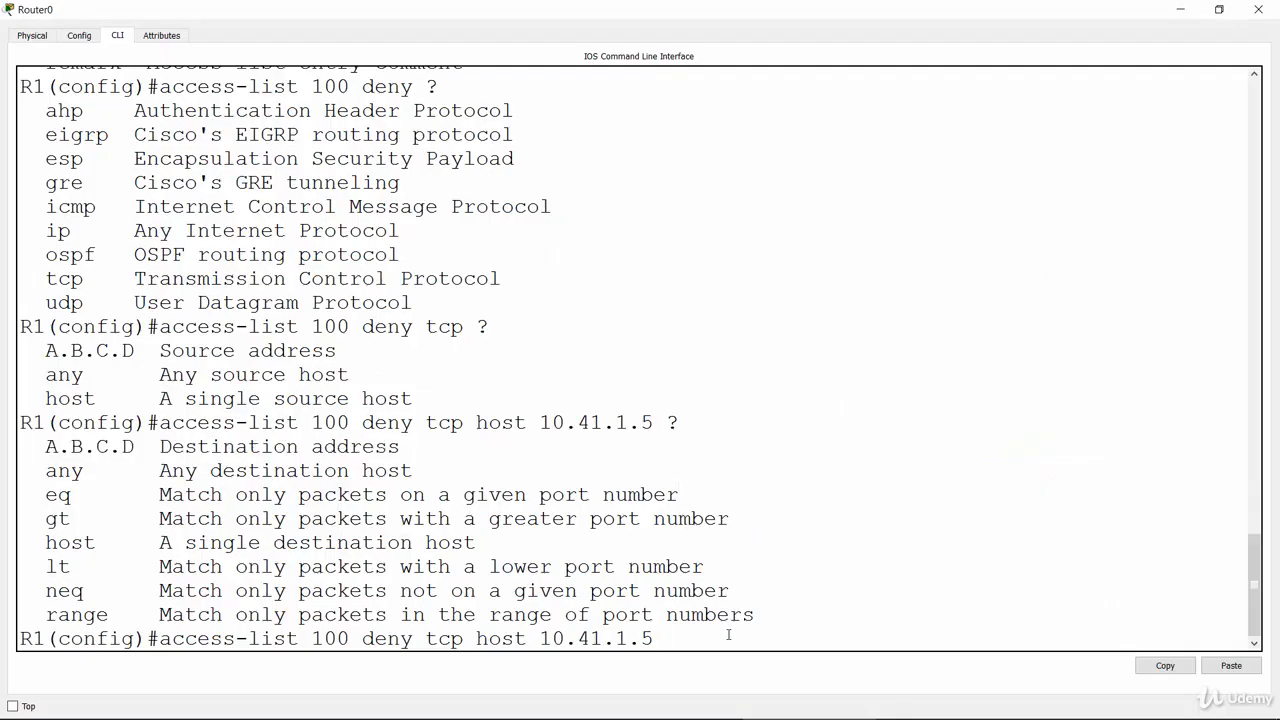
type("host 10.41.2.6 ?")
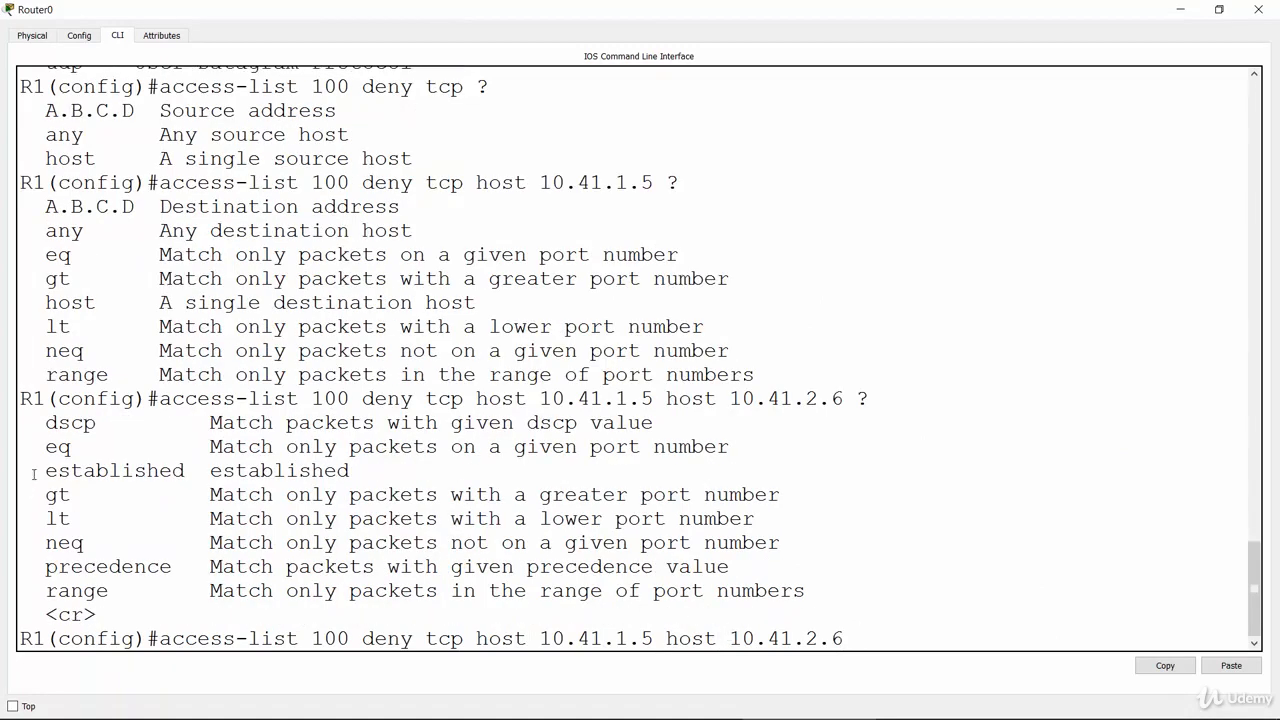
Append the eq port-match operator to the deny command and list the available port keywords
double_click(190, 461)
left_click(201, 458)
left_click_drag(45, 447, 73, 447)
left_click(930, 645)
type("w")
key("BackSpace")
type("eq ?")
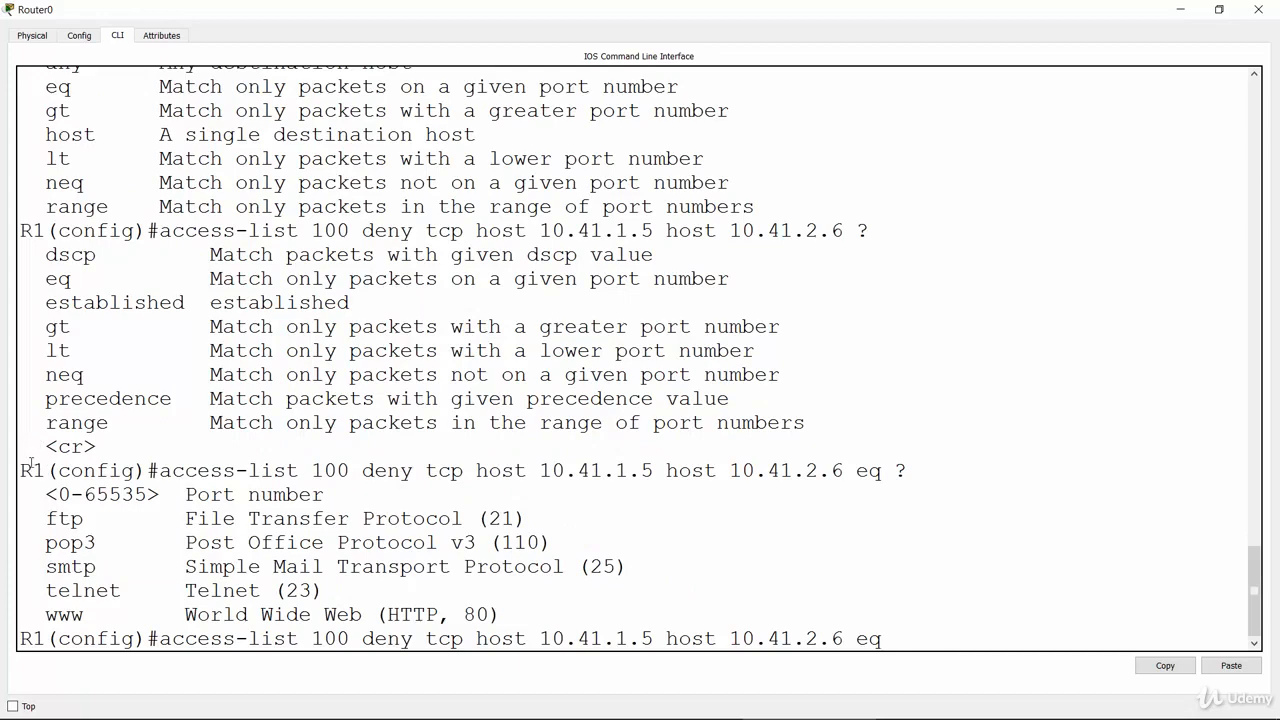
Review the port keywords and complete the deny entry with ftp as the destination port
left_click_drag(58, 494, 148, 494)
left_click(212, 508)
left_click_drag(46, 518, 85, 518)
left_click_drag(47, 566, 108, 590)
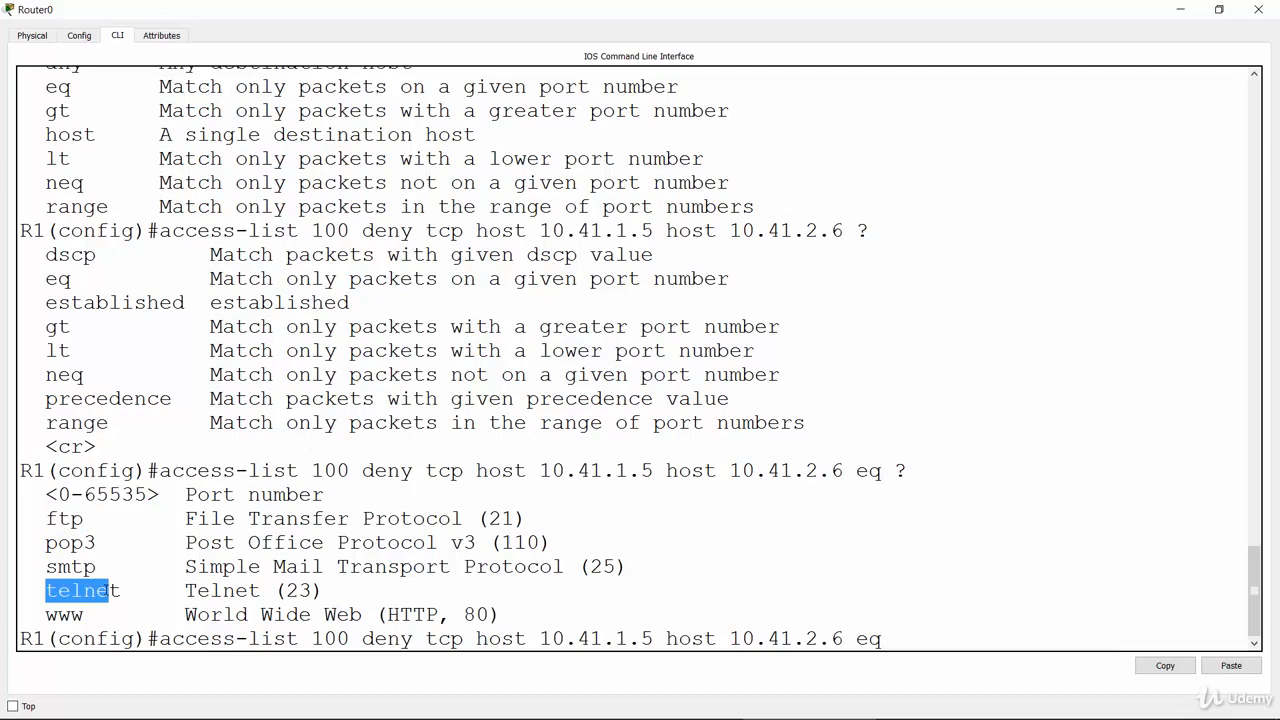
left_click(105, 586)
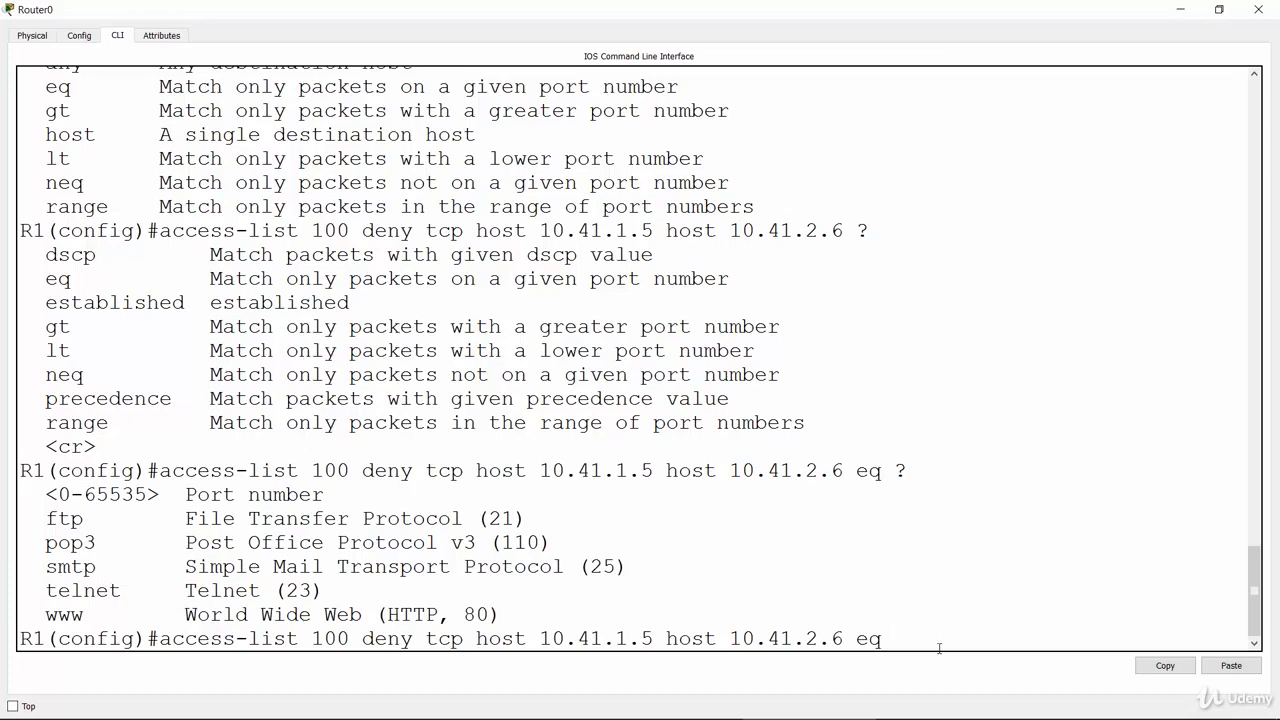
type("ftp")
key("Return")
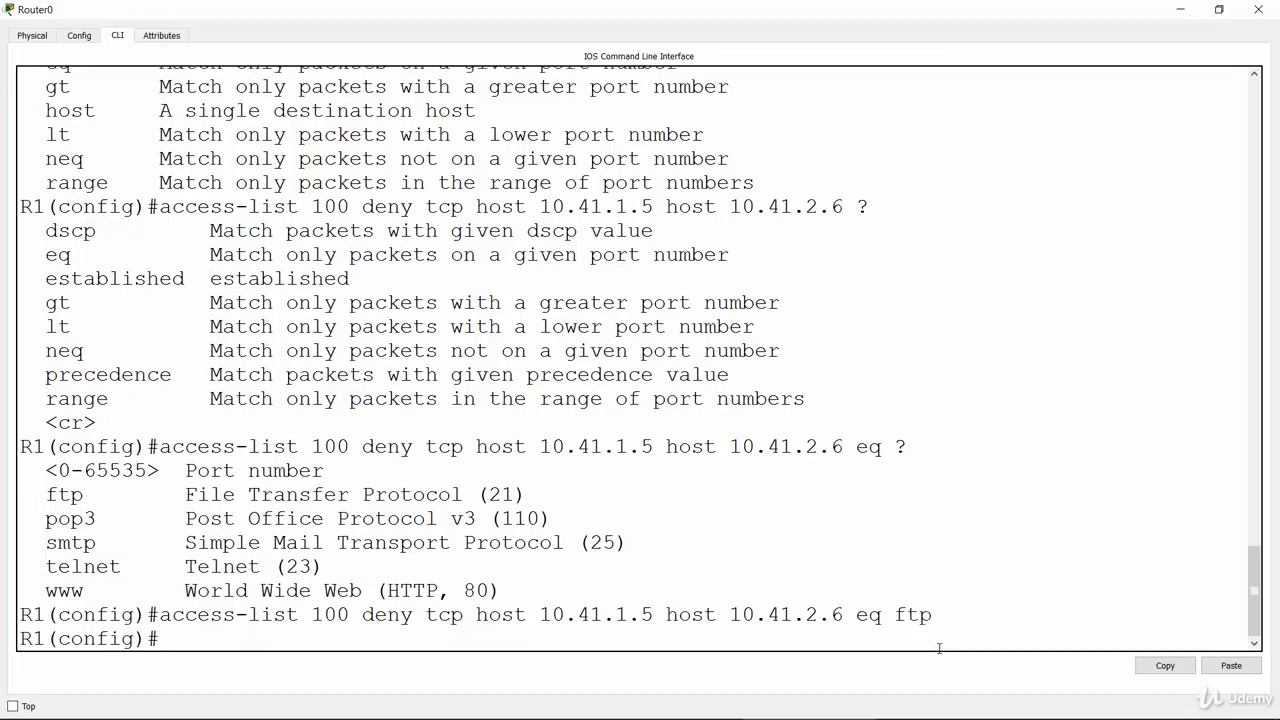
Reuse the previous deny command with telnet as the port to add a second entry to access list 100
key("Up")
key("BackSpace")
key("BackSpace")
key("BackSpace")
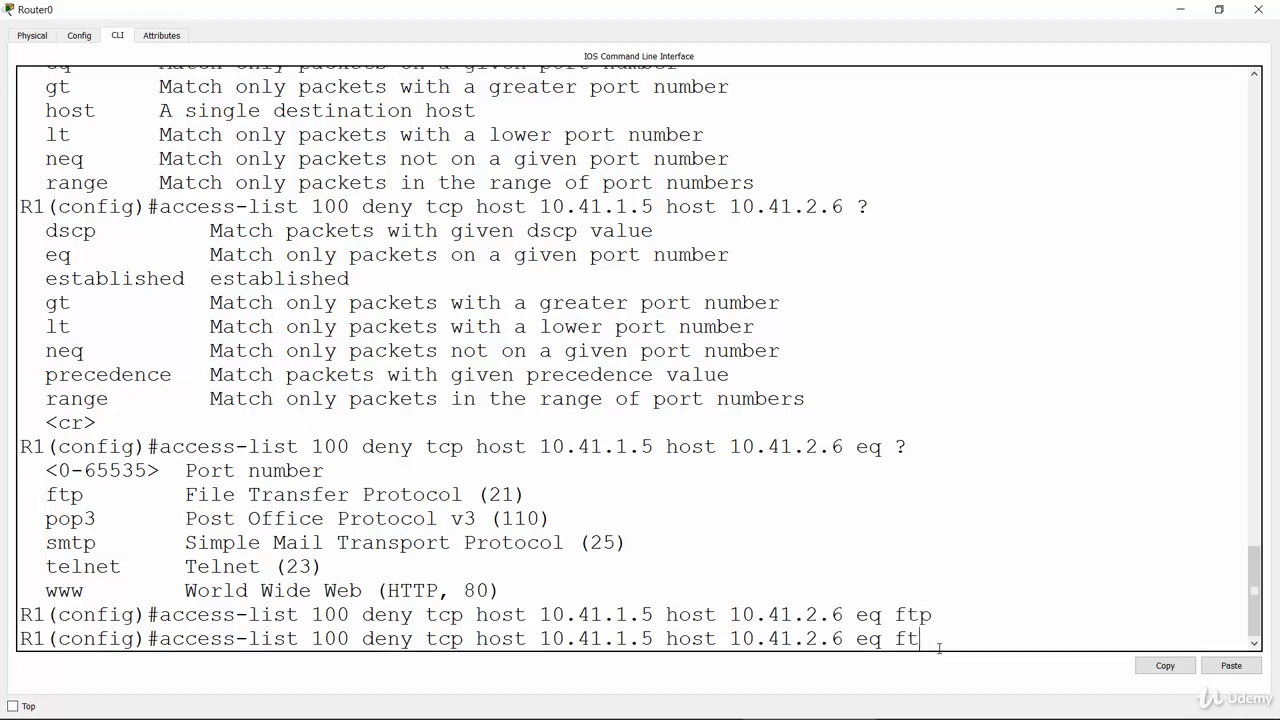
type("telnet")
key("Return")
Reuse the deny command with www as the port to add an HTTP entry to access list 100
key("Up")
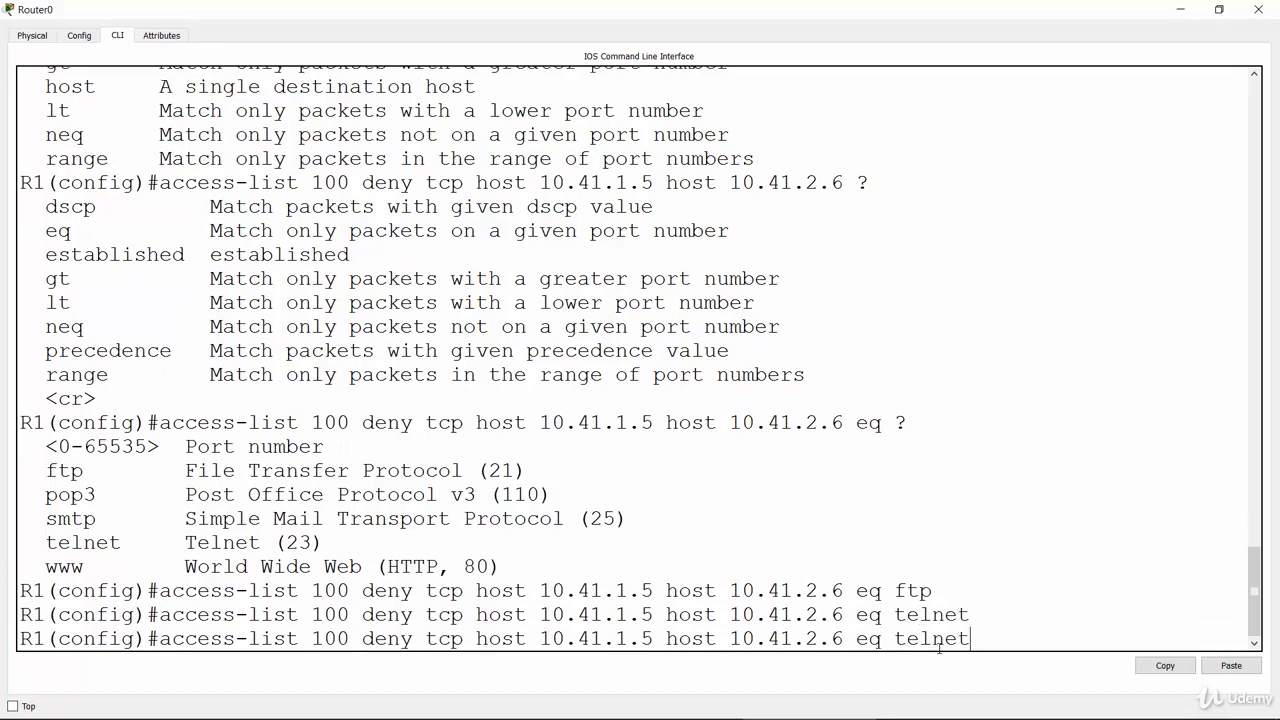
key("BackSpace")
key("BackSpace")
key("BackSpace")
key("BackSpace")
key("BackSpace")
key("BackSpace")
type("www")
key("Return")
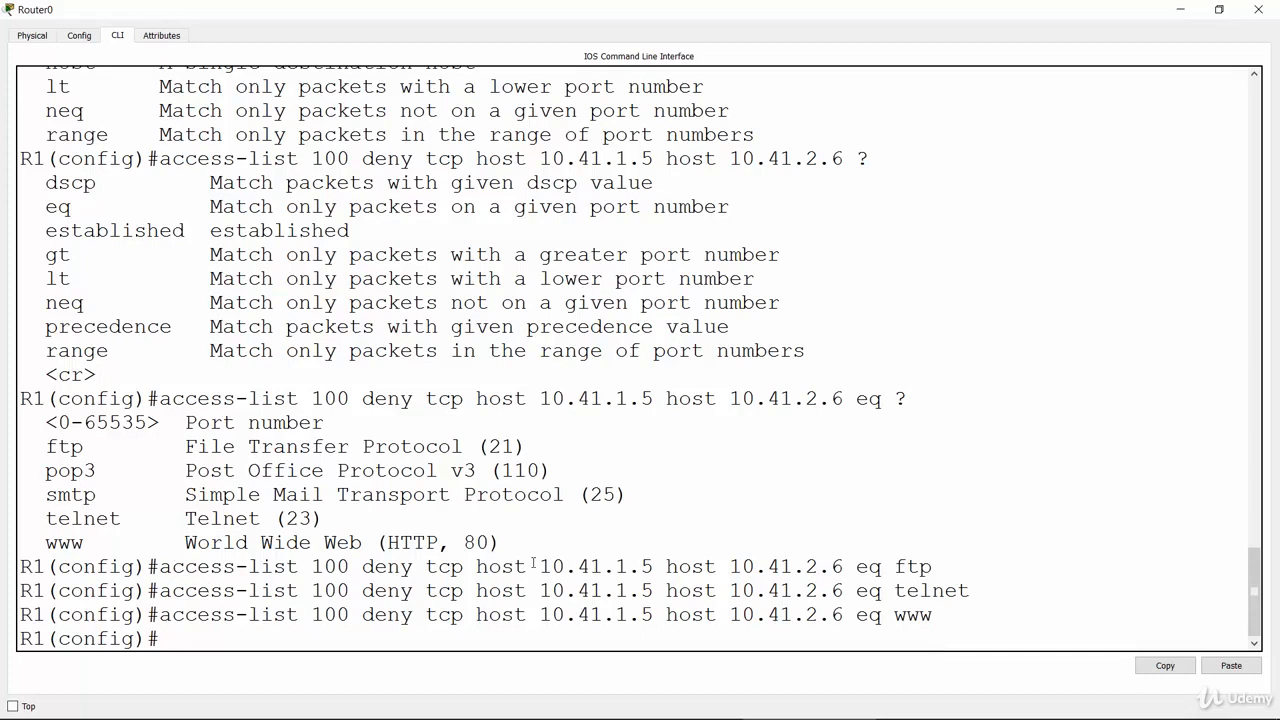
double_click(499, 566)
double_click(500, 590)
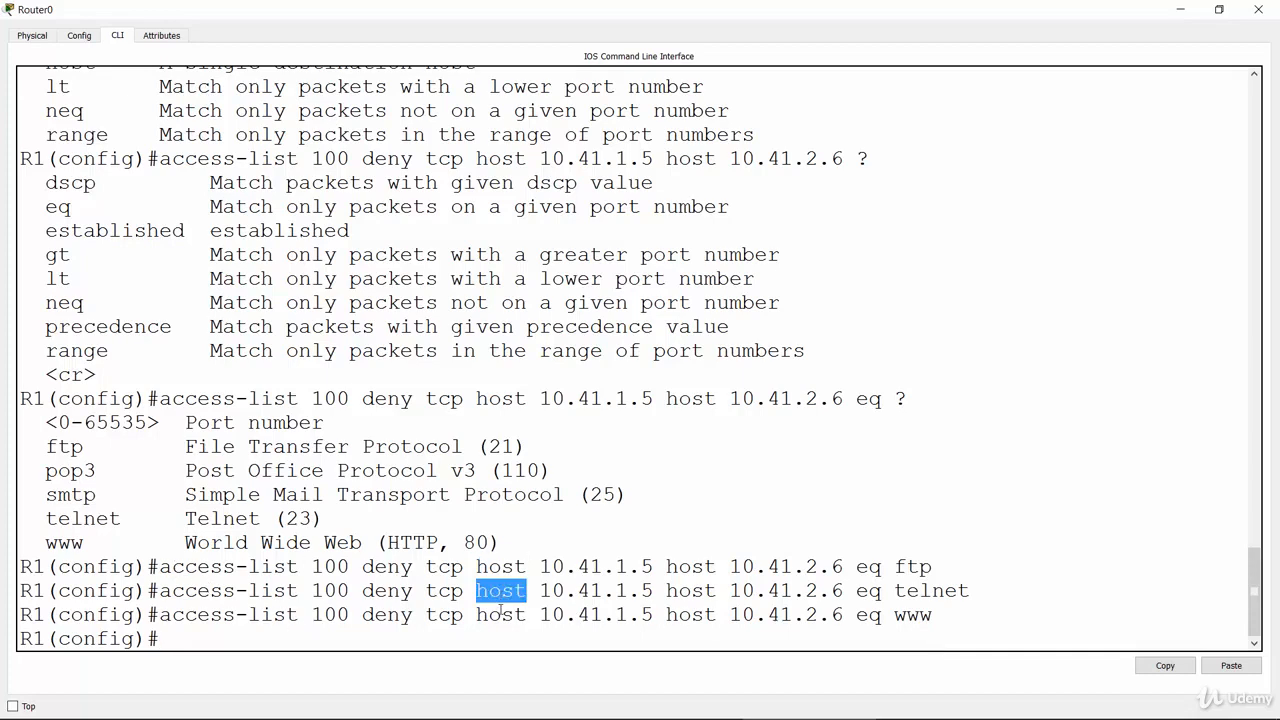
double_click(500, 614)
Check the protocol options for a permit entry and add permit ip any any to access list 100
left_click(420, 645)
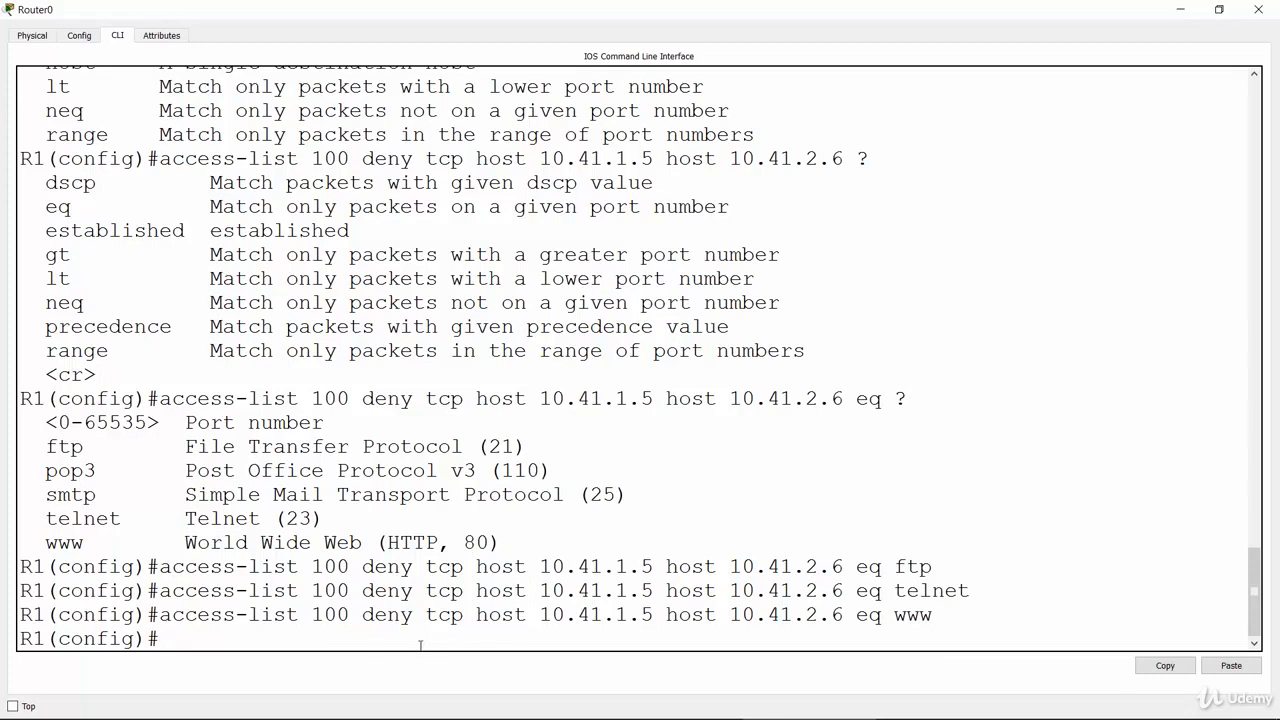
type("acce")
key("Tab")
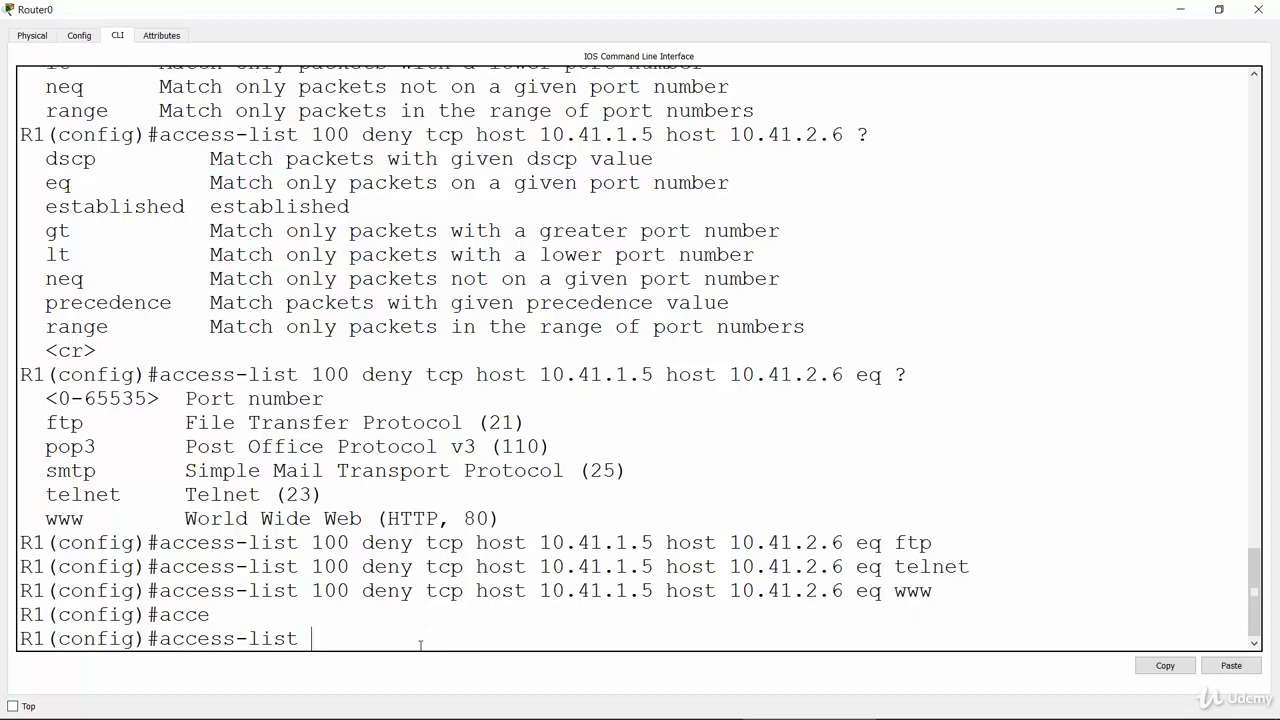
type("100 permi")
key("Tab")
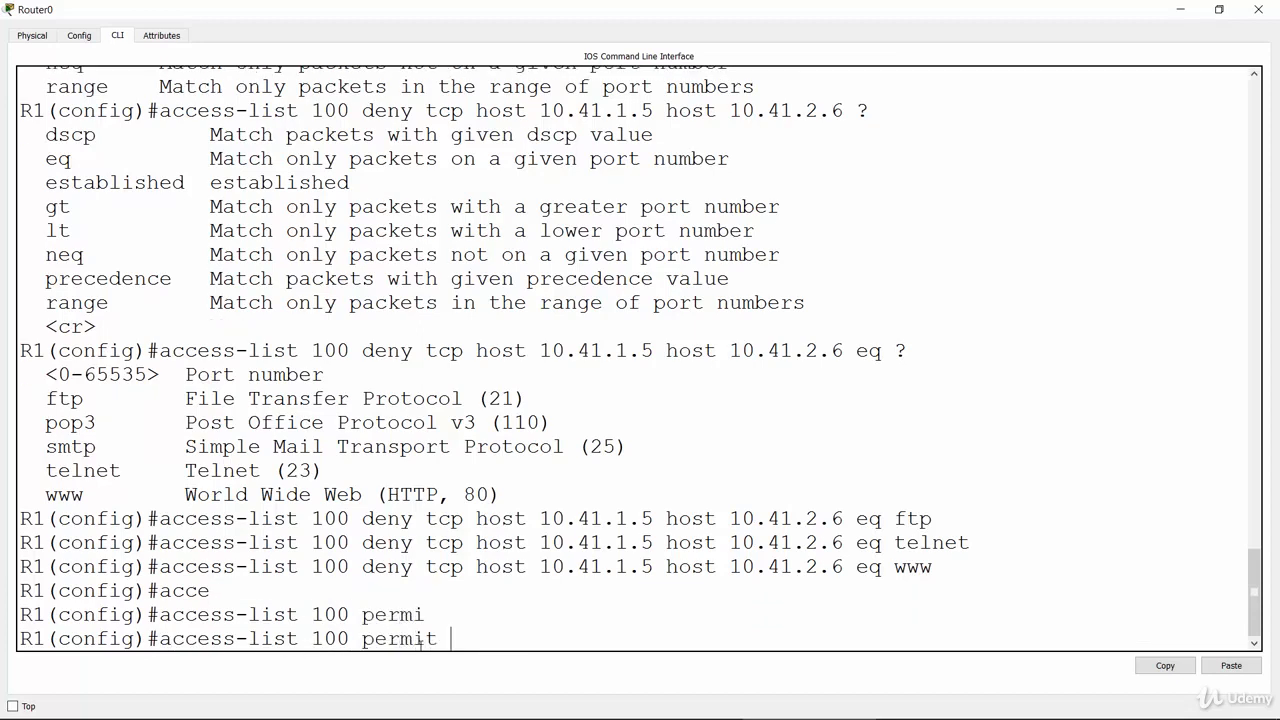
type("?")
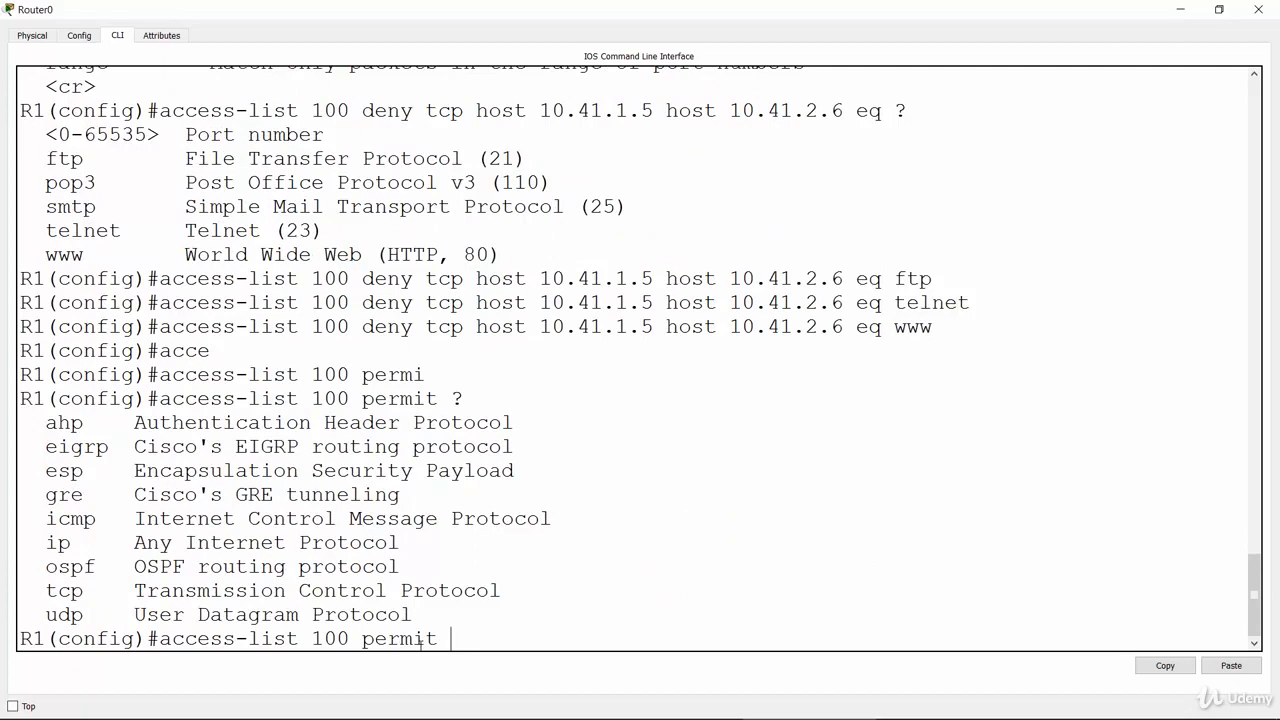
type("ip any any")
key("Return")
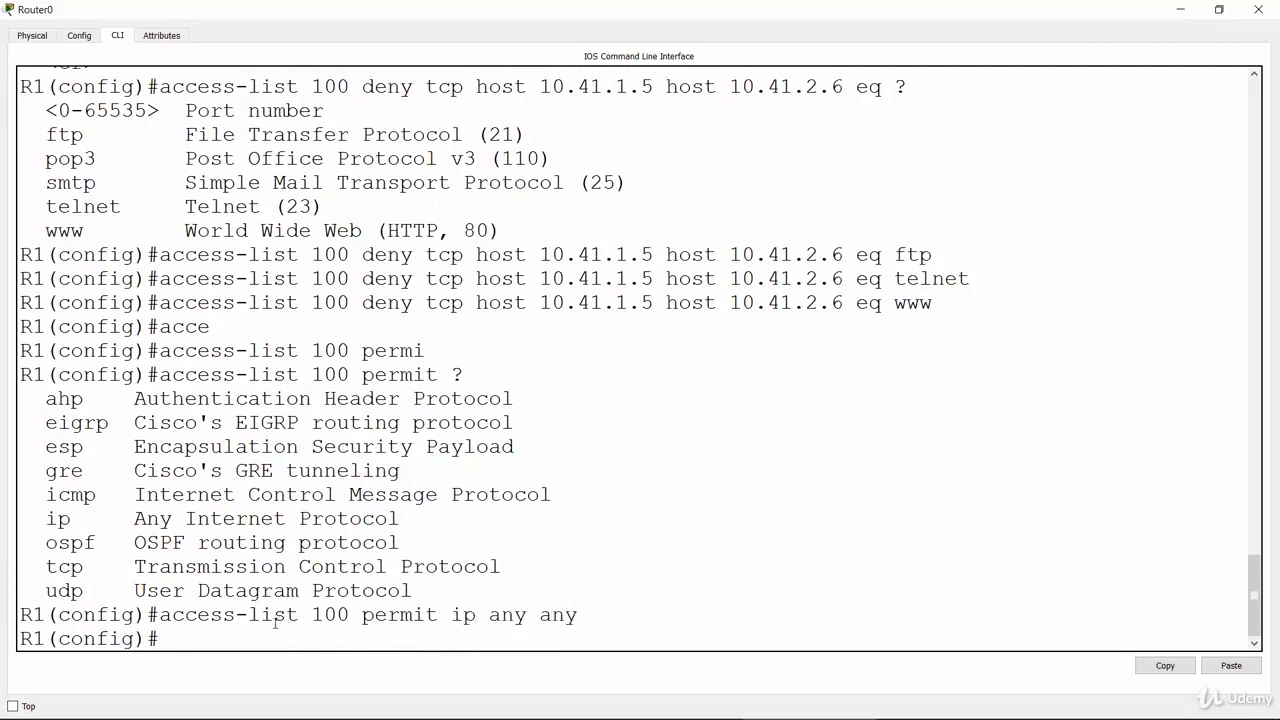
Highlight the new permit entry and the ftp, telnet and www deny entries of access list 100 for review
double_click(165, 615)
left_click_drag(268, 615, 578, 636)
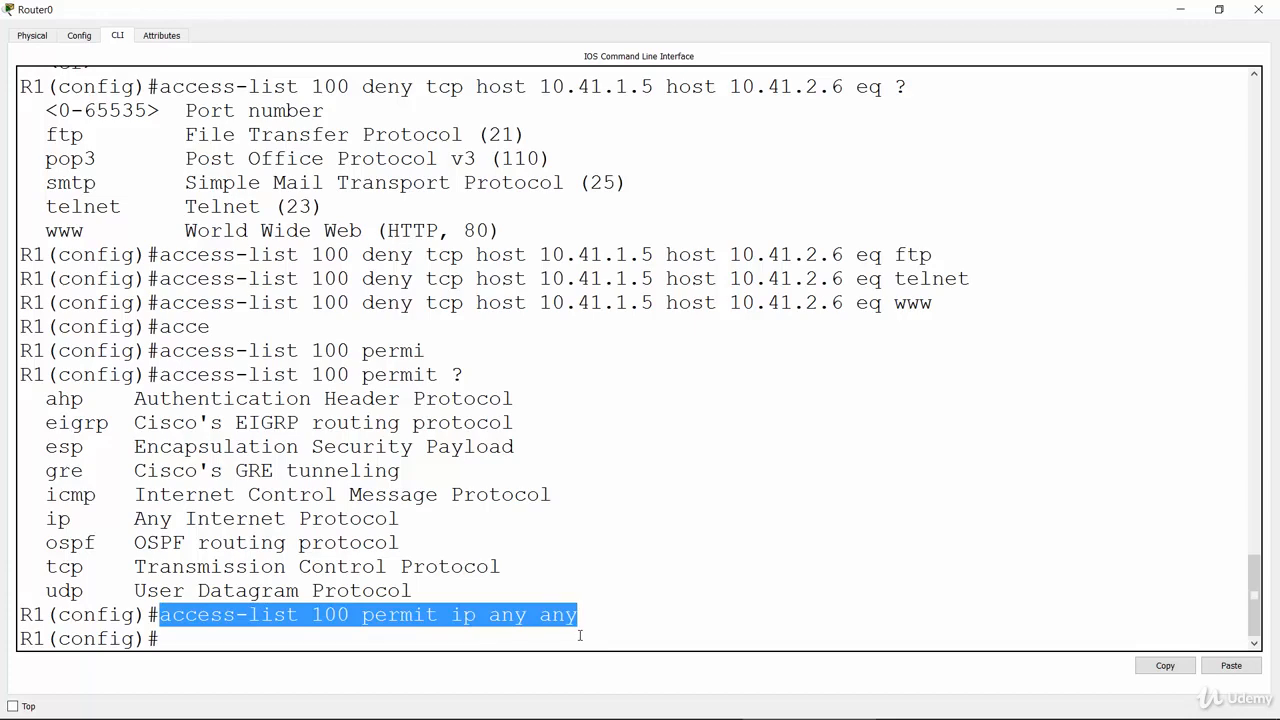
left_click_drag(162, 255, 943, 301)
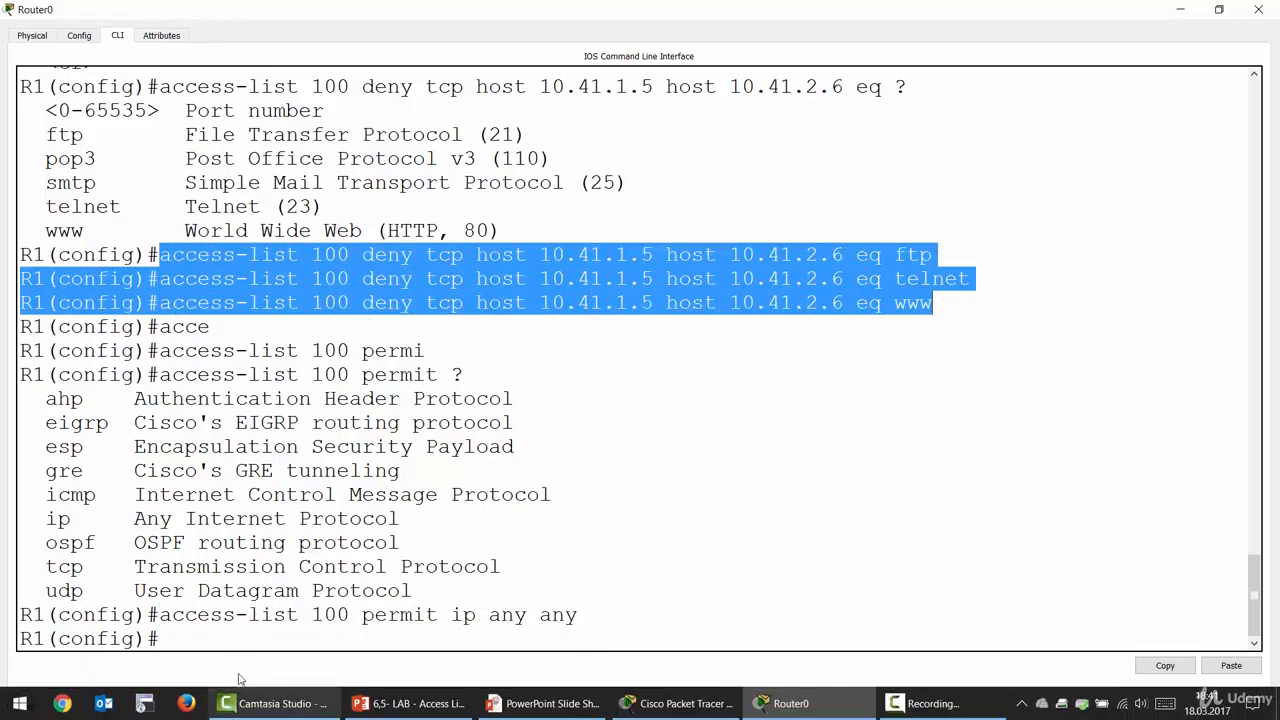
left_click(246, 643)
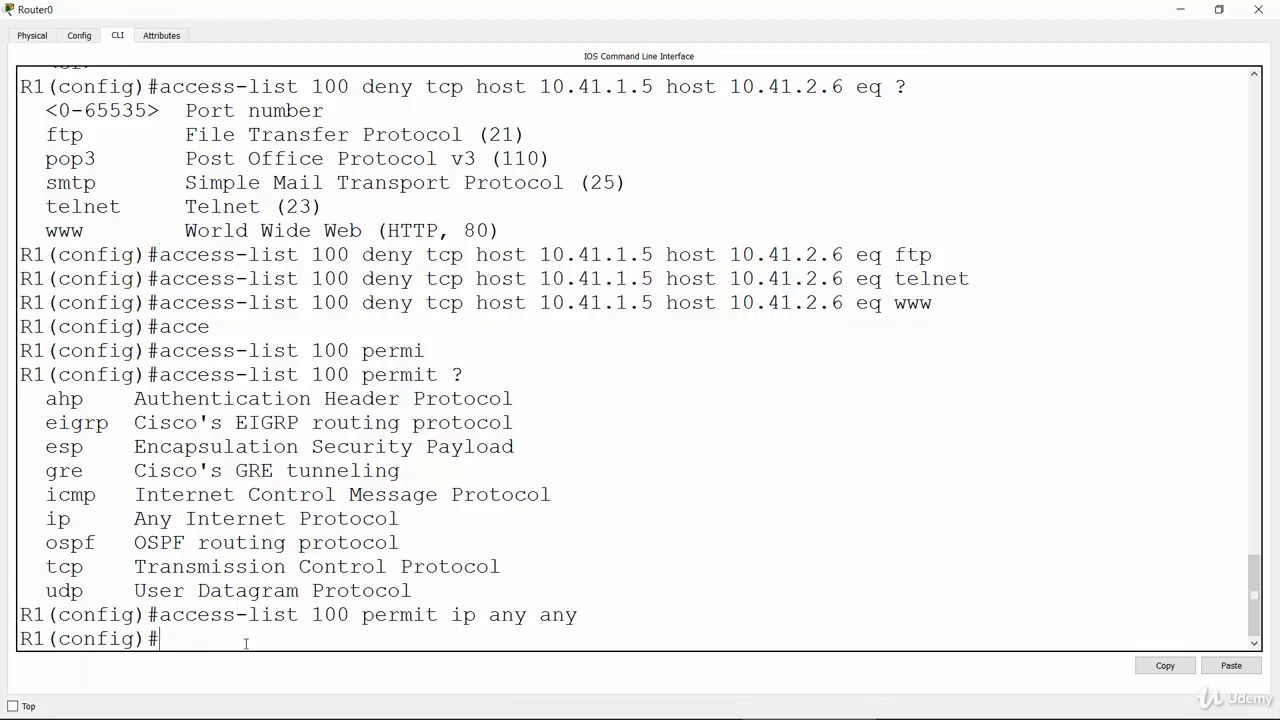
key("Return")
key("Return")
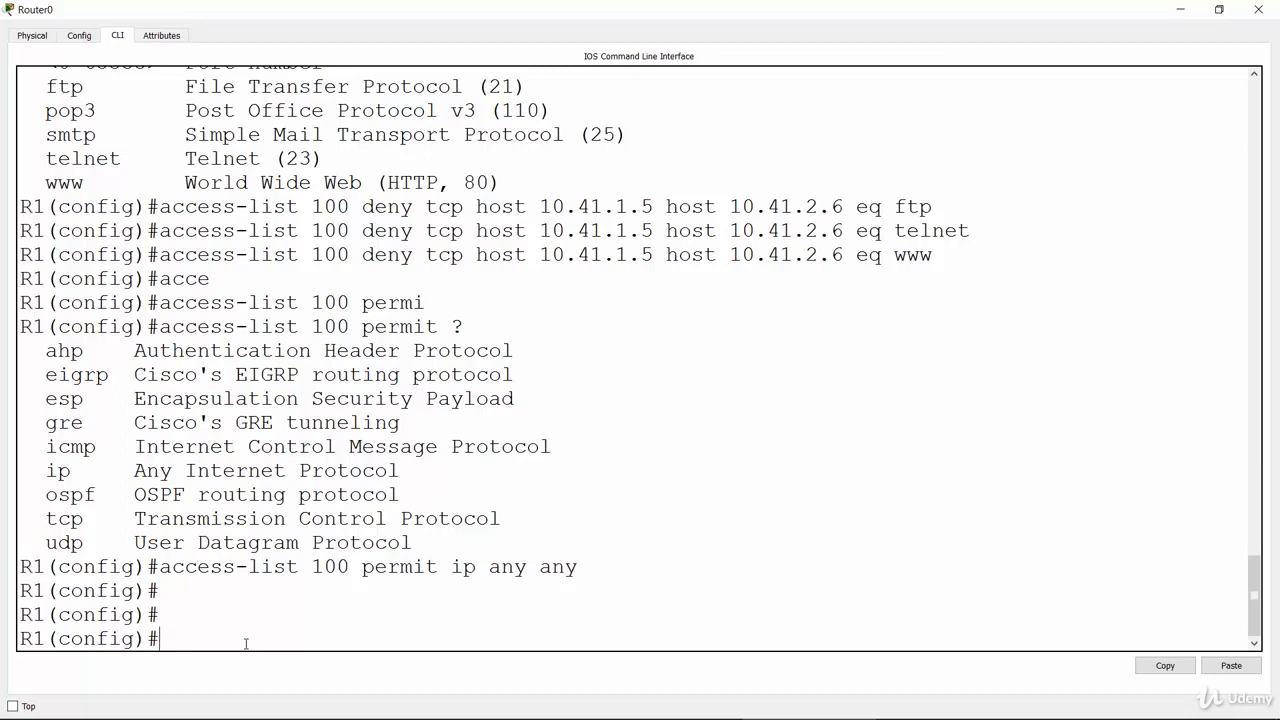
Switch to the PowerPoint slide show and draw an arrow to PC1 and a curved traffic path from PC1 to R1's Fa 0/1
key("alt+Tab")
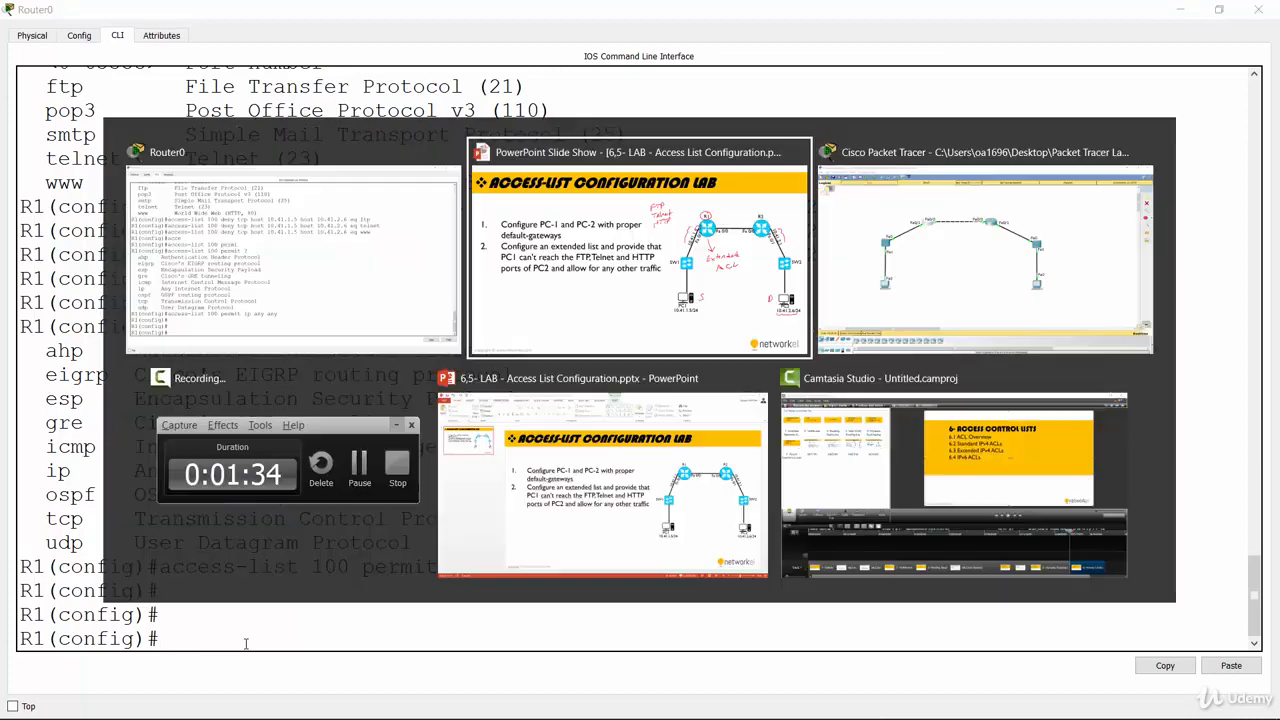
left_click(604, 334)
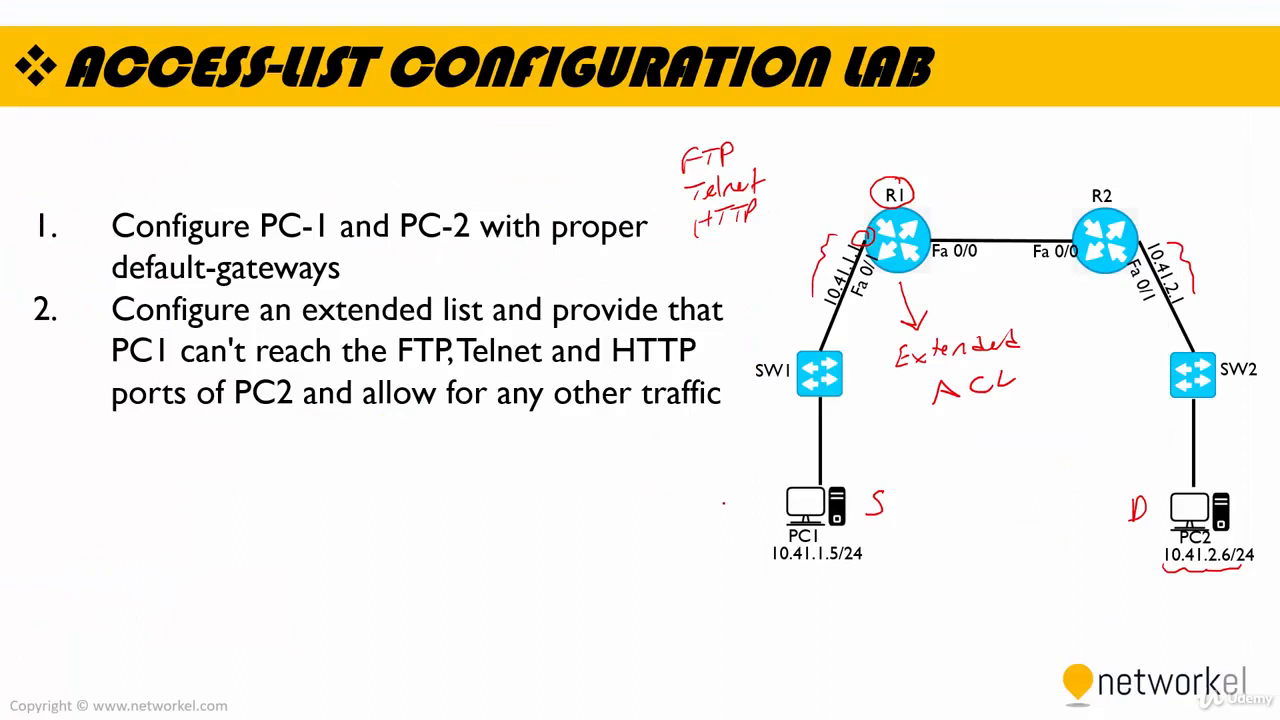
mouse_move(724, 504)
left_mouse_down()
mouse_move(784, 487)
mouse_move(770, 495)
left_mouse_up()
mouse_move(864, 230)
left_mouse_down()
mouse_move(792, 238)
mouse_move(786, 285)
left_mouse_up()
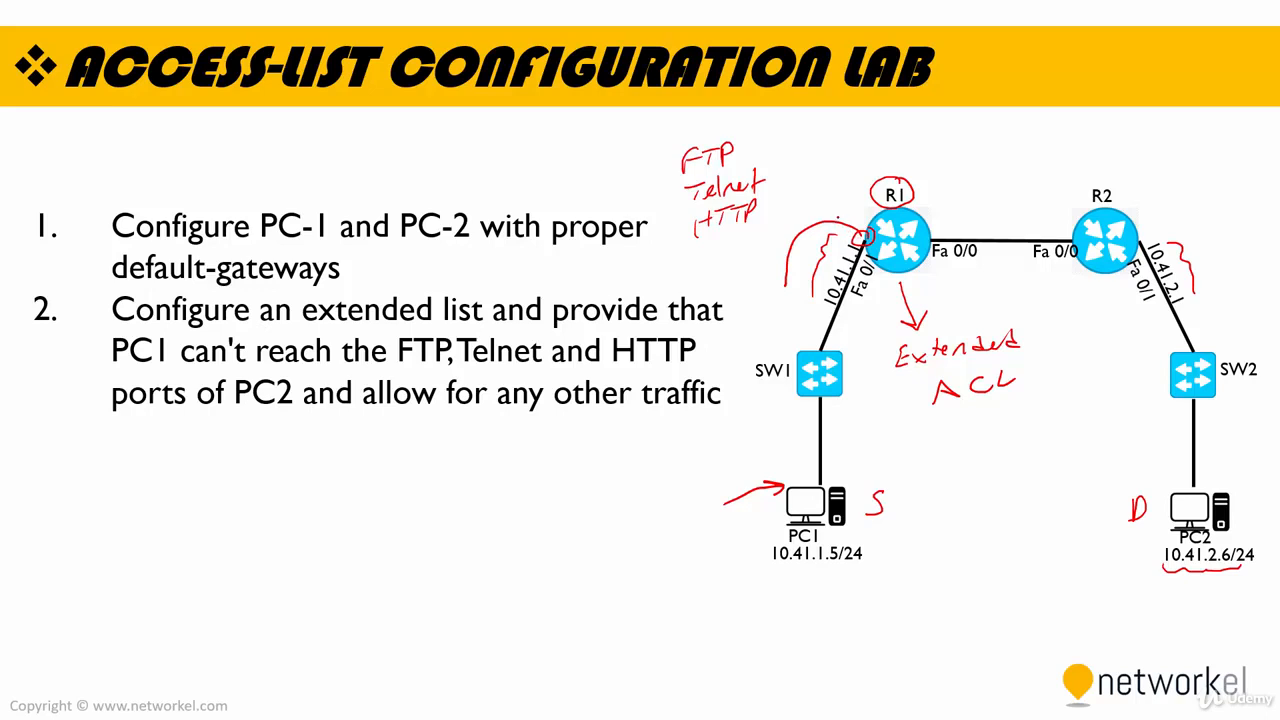
mouse_move(832, 217)
left_mouse_down()
mouse_move(857, 225)
mouse_move(833, 237)
left_mouse_up()
mouse_move(772, 453)
left_mouse_down()
mouse_move(746, 420)
mouse_move(755, 290)
mouse_move(777, 247)
mouse_move(852, 216)
left_mouse_up()
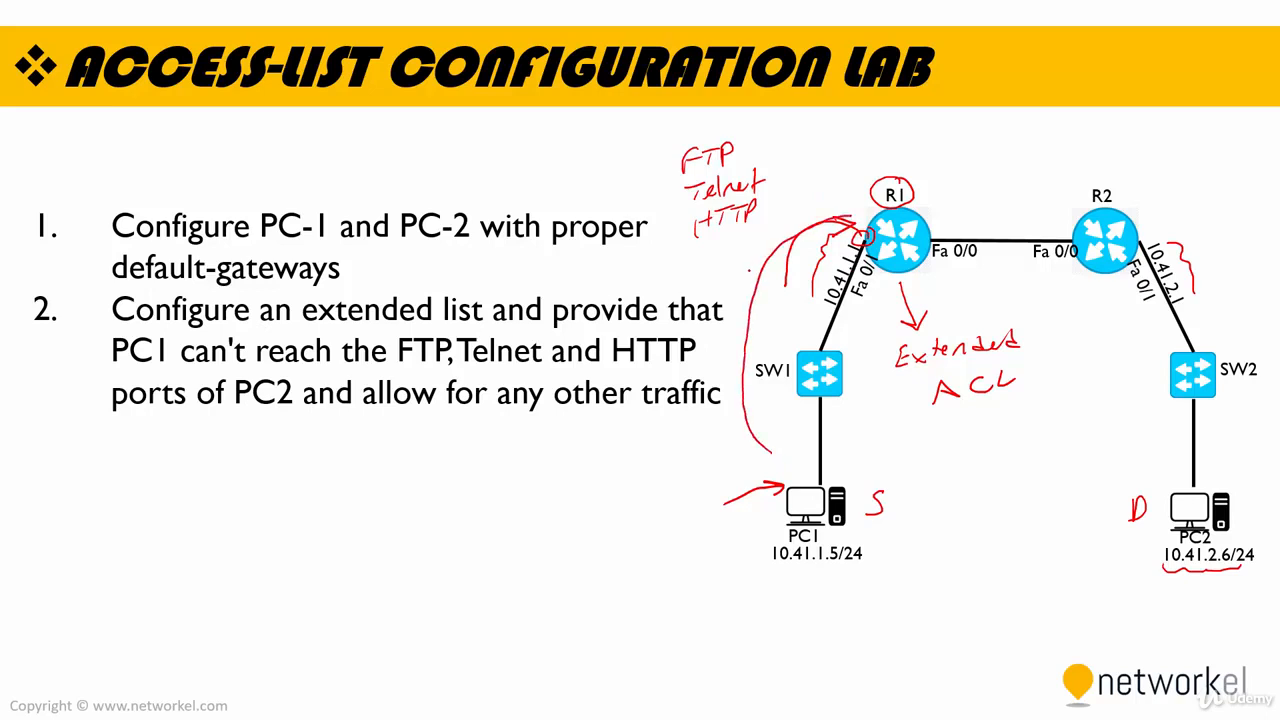
Add arrowheads along the drawn traffic path and cross it out at R1's Fa 0/1 interface
left_click_drag(752, 288, 772, 272)
left_click_drag(870, 311, 878, 263)
mouse_move(772, 250)
left_mouse_down()
mouse_move(842, 213)
mouse_move(866, 225)
mouse_move(881, 215)
left_mouse_up()
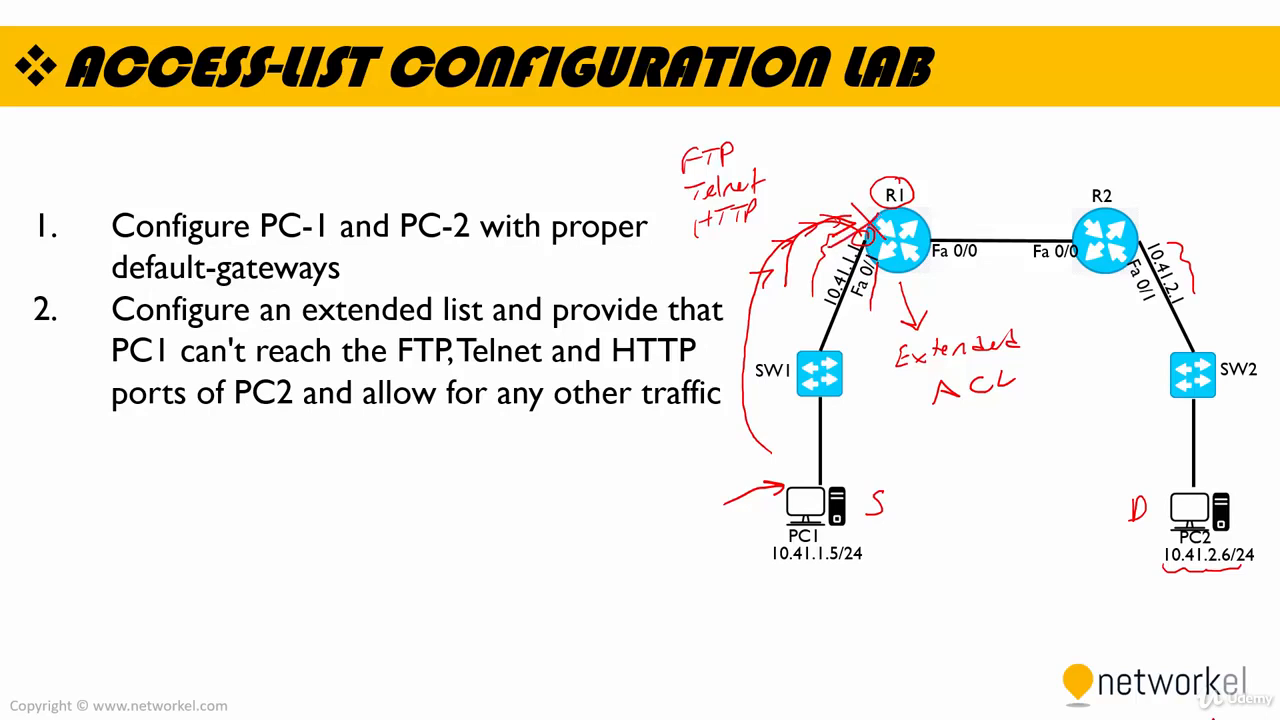
Switch to Cisco Packet Tracer and reopen R1's command-line window from the topology
key("alt+Tab")
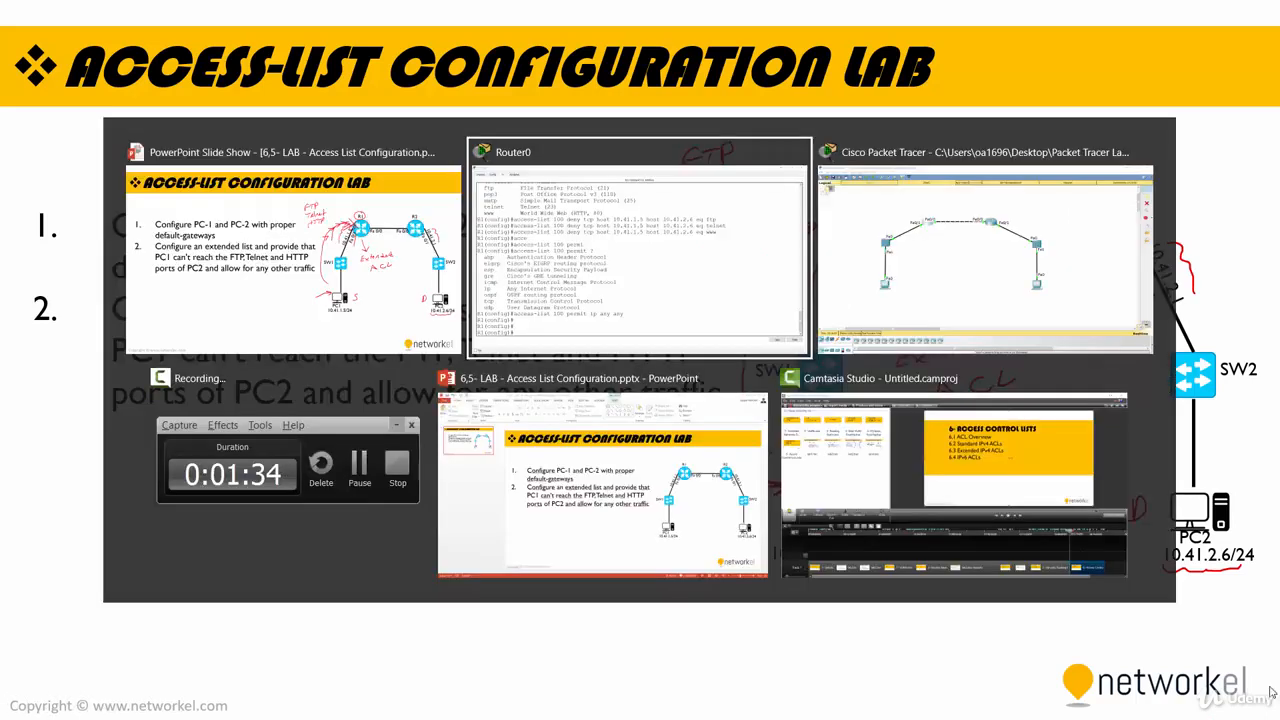
left_click(884, 328)
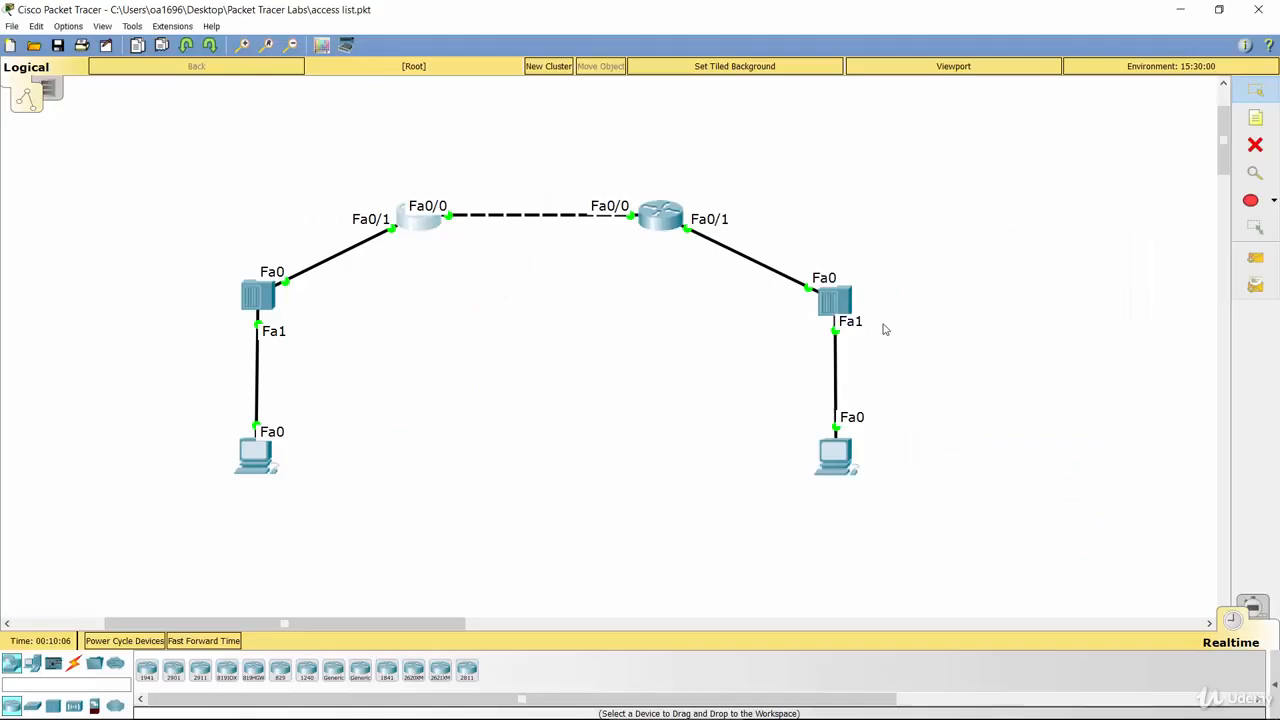
left_click(416, 230)
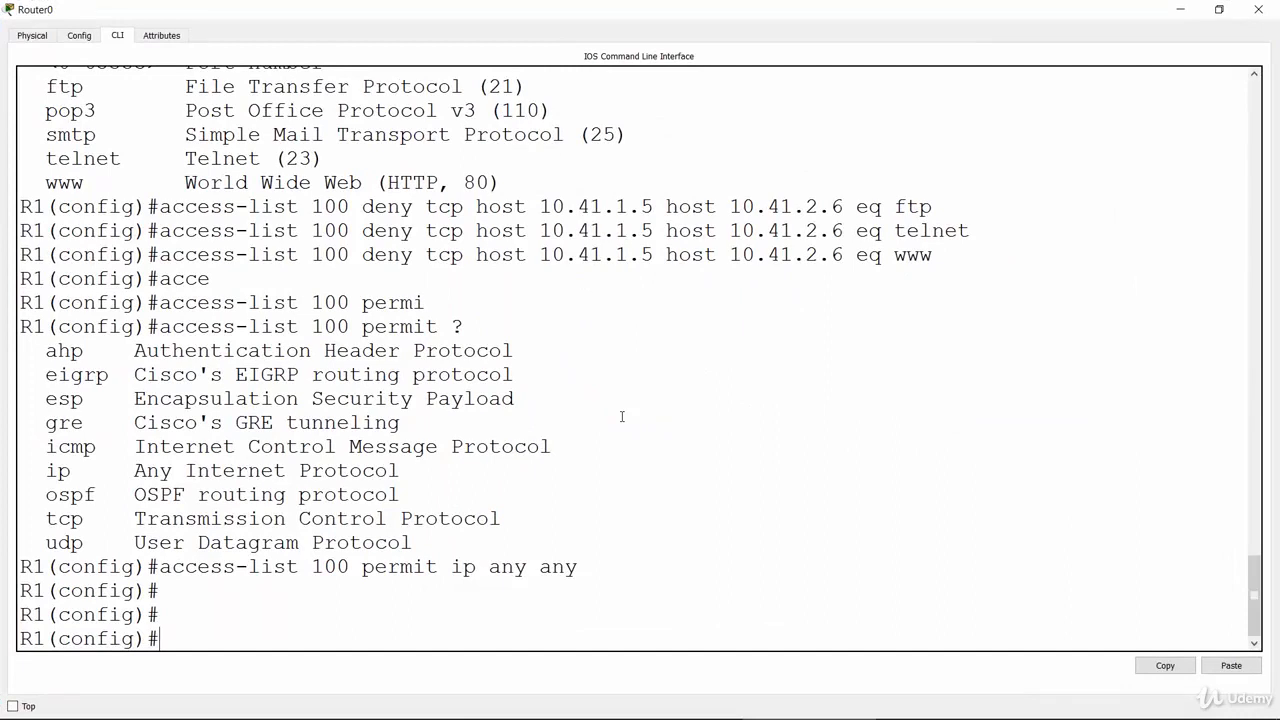
Enter interface configuration mode for fastethernet 0/1 on R1
key("Return")
key("Return")
type("inter")
key("Tab")
type("fastet")
key("Tab")
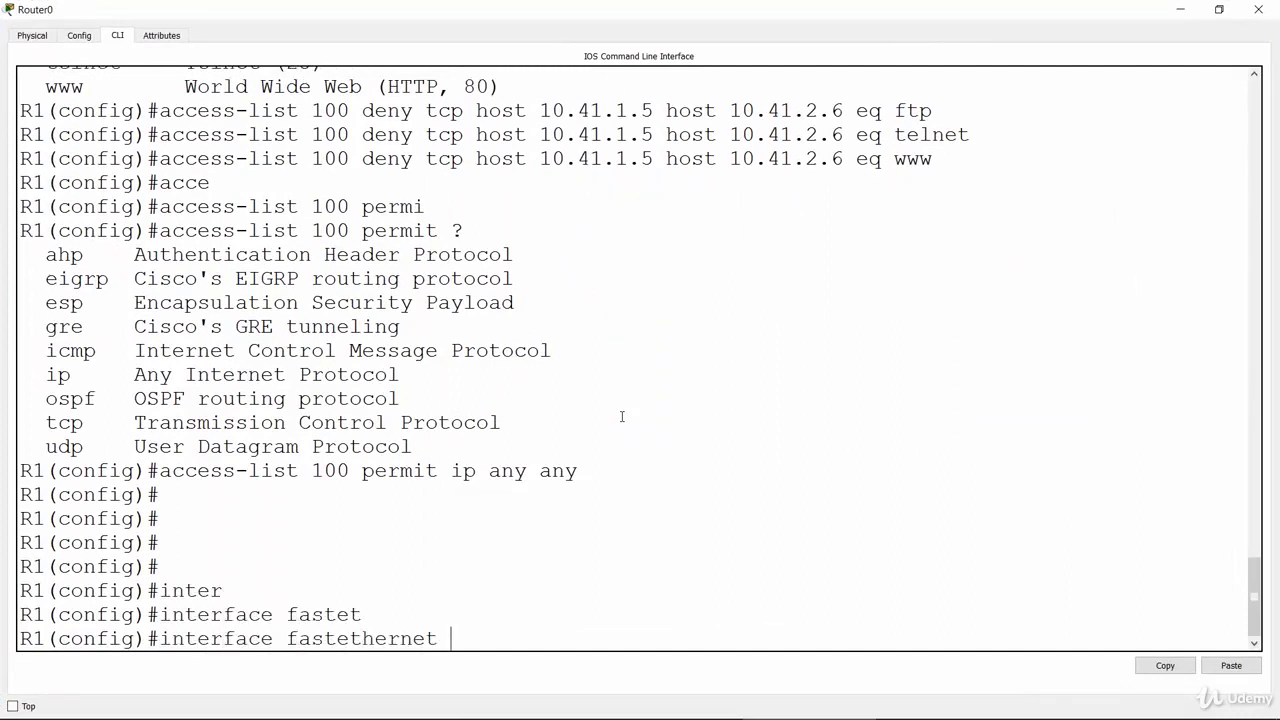
type("0/1")
key("Return")
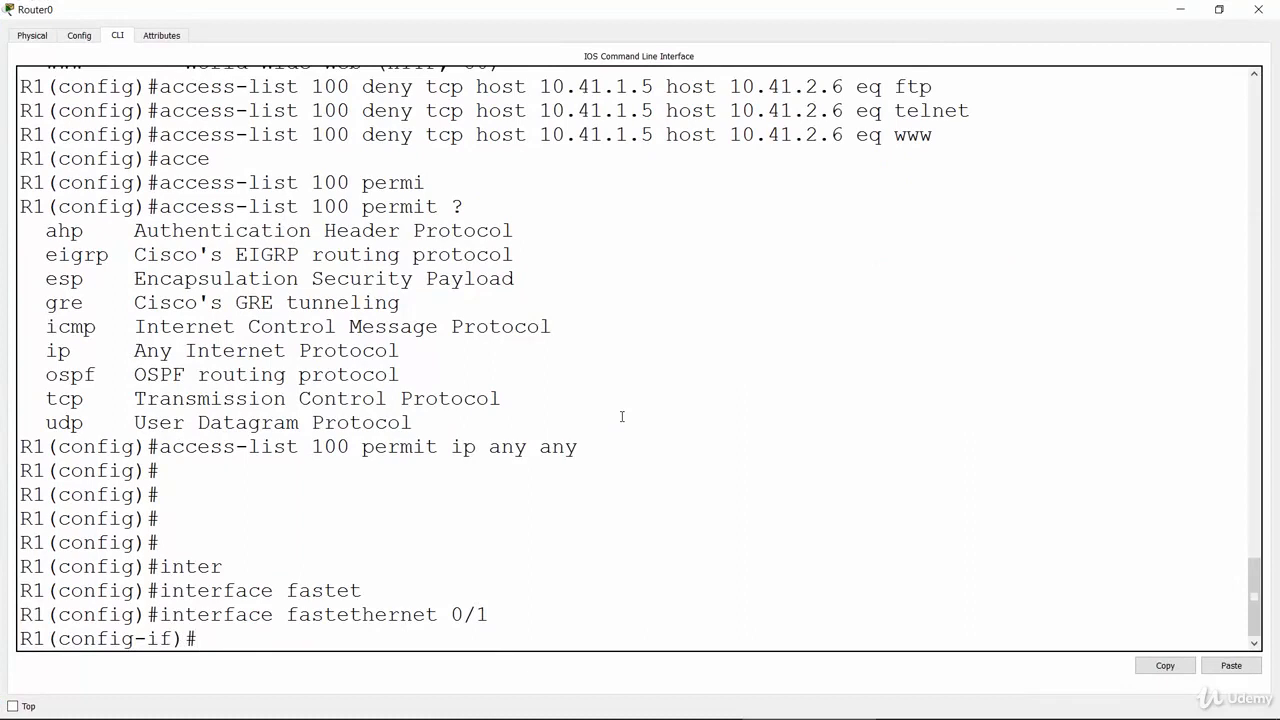
Apply access list 100 to the interface in the inbound direction with ip access-group and leave configuration mode
type("ip ac")
type("c")
key("Tab")
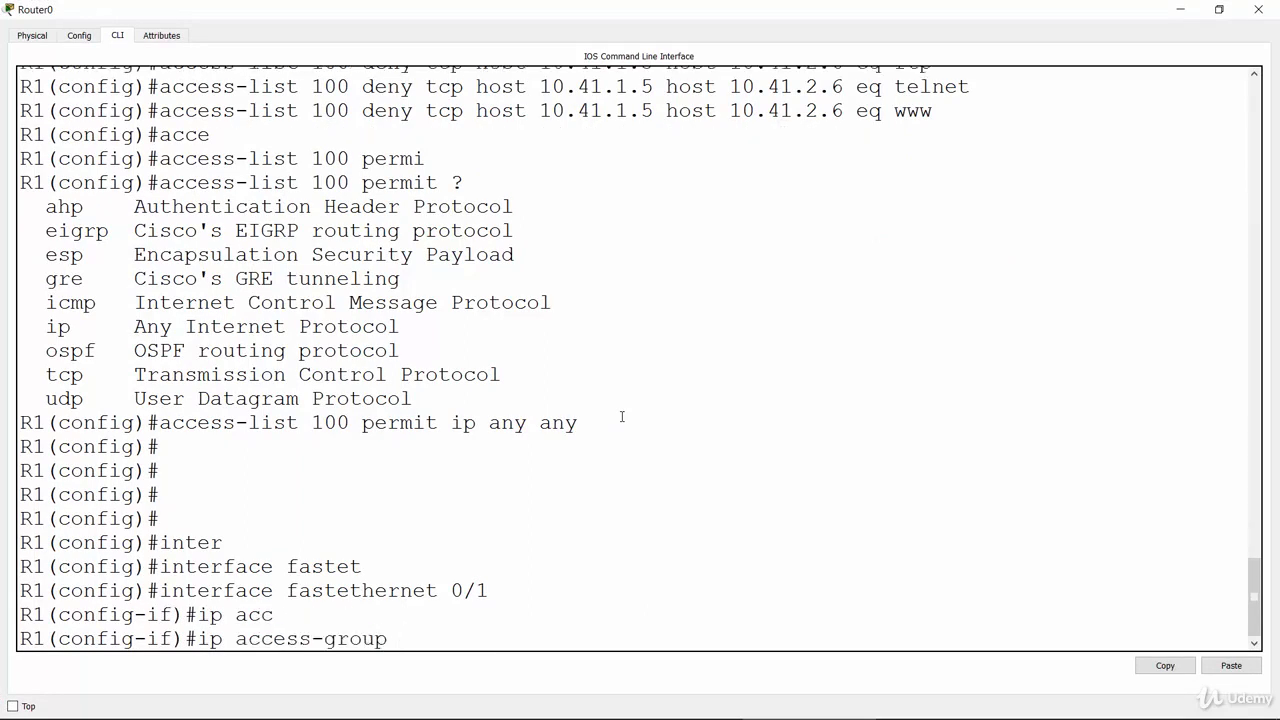
type("100 ?")
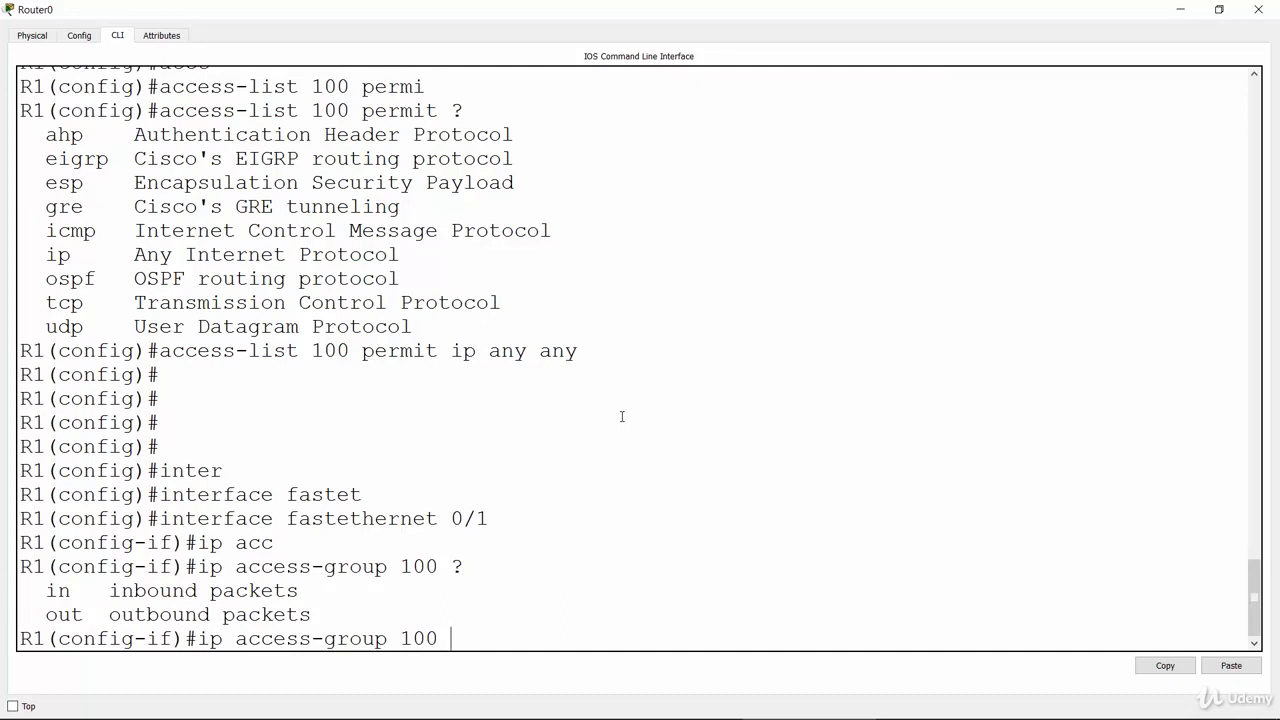
type("in")
key("Return")
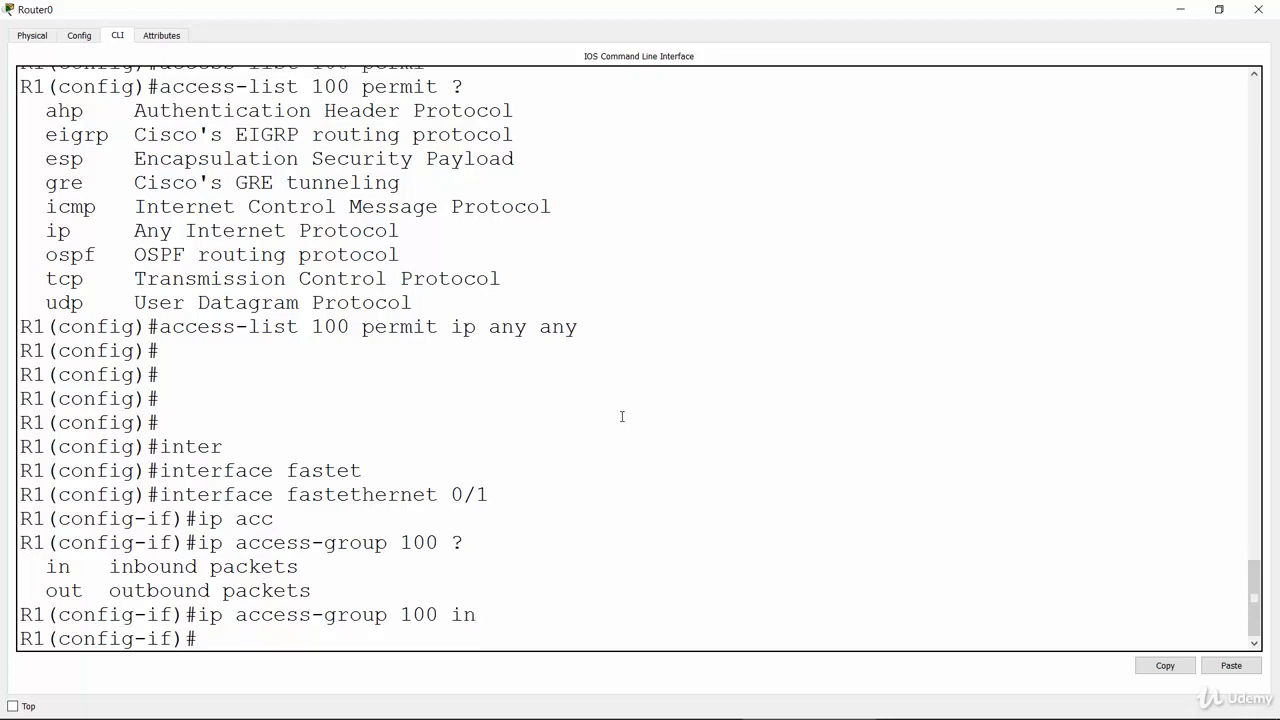
type("end")
key("Return")
key("Return")
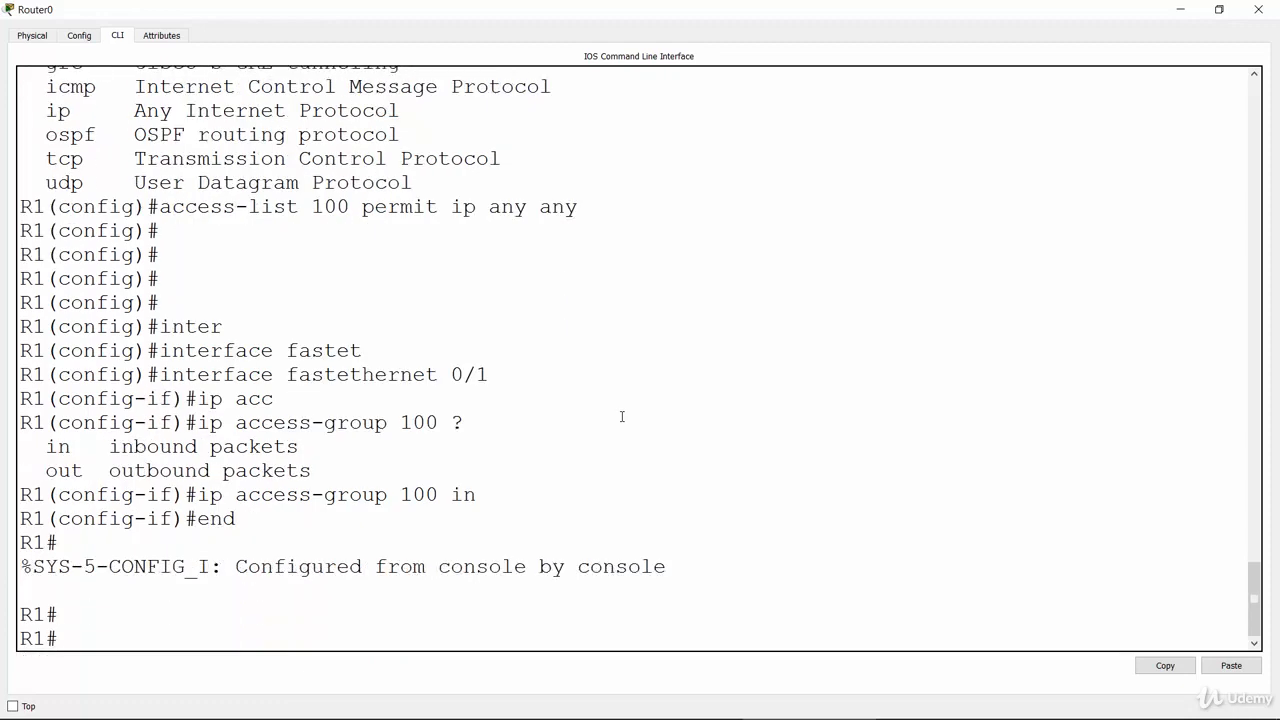
Display R1's configured access lists with show access-lists to verify the entries
type("sho")
key("Tab")
type("ace")
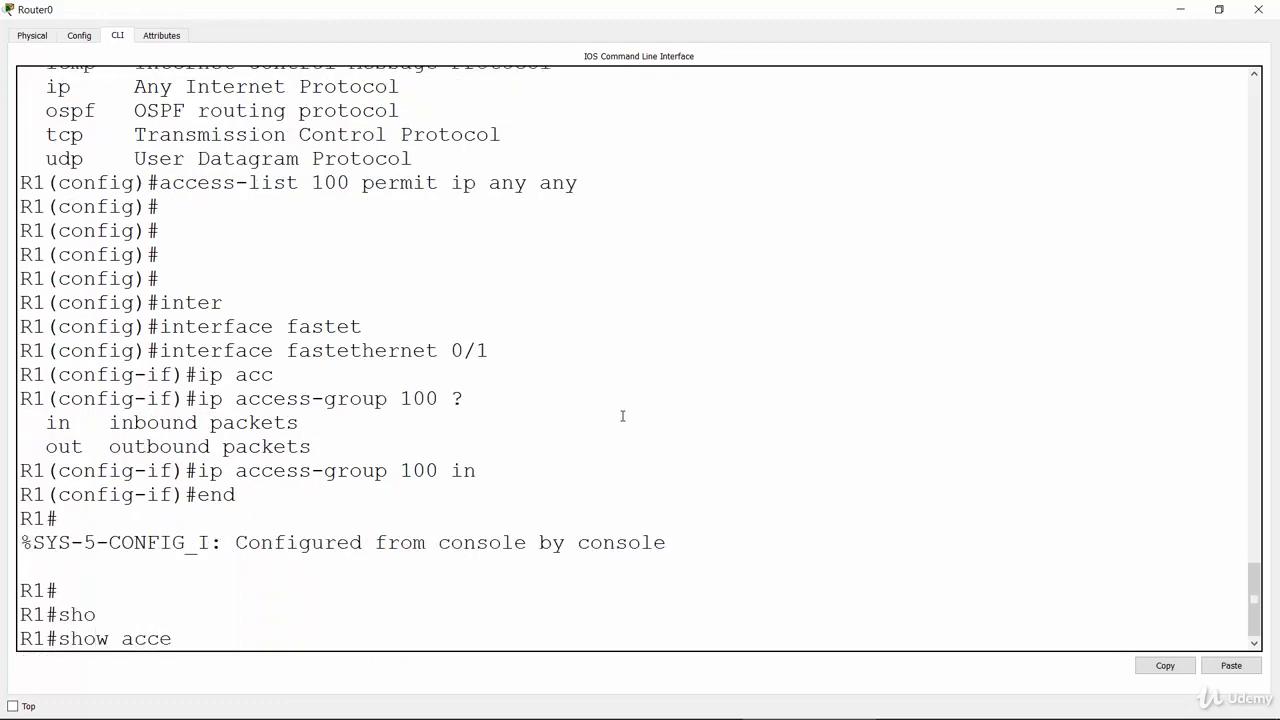
key("Tab")
key("Return")
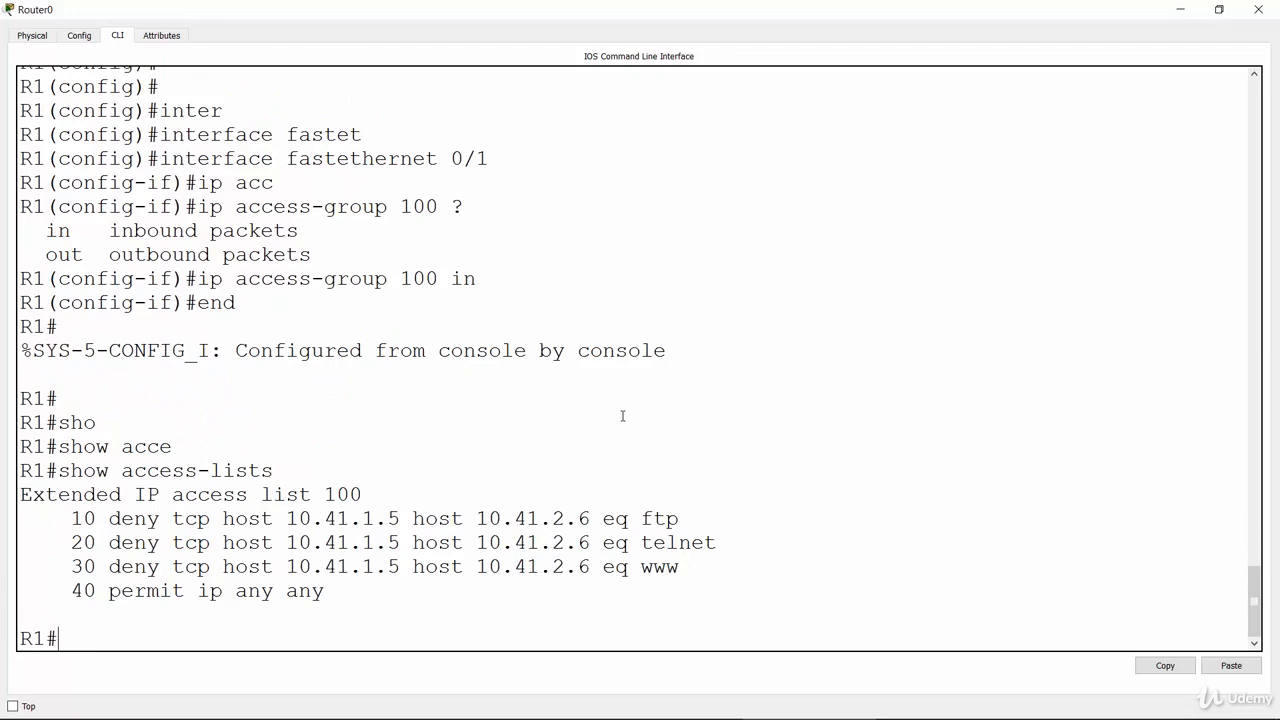